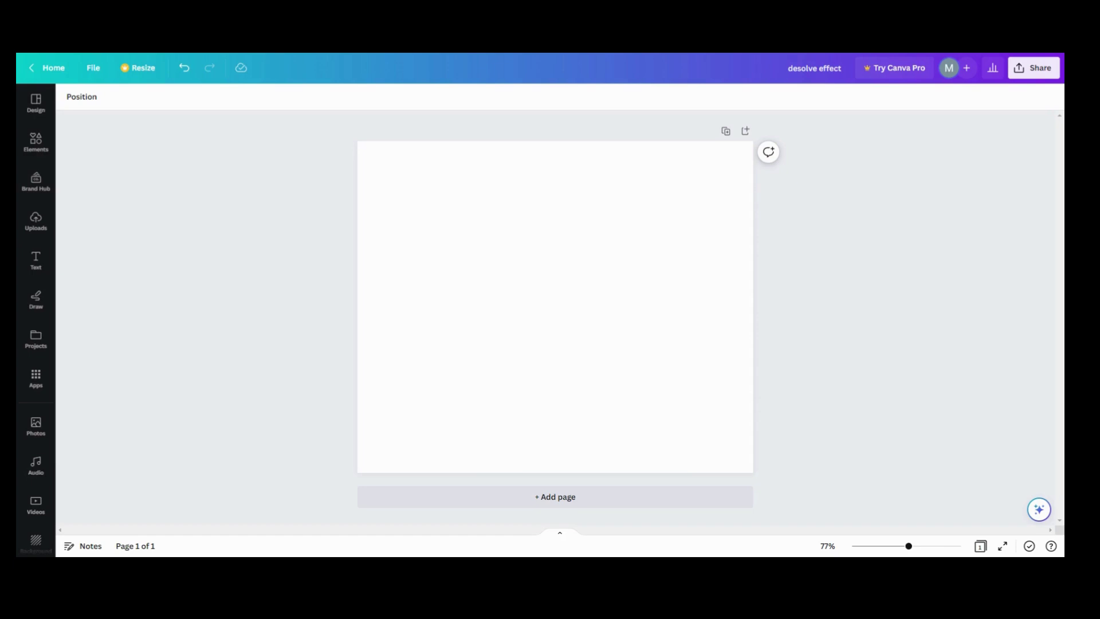
Add the elderly couple stock photo and set it as the page background
{"action": "left_click", "coordinate": [48, 437]}
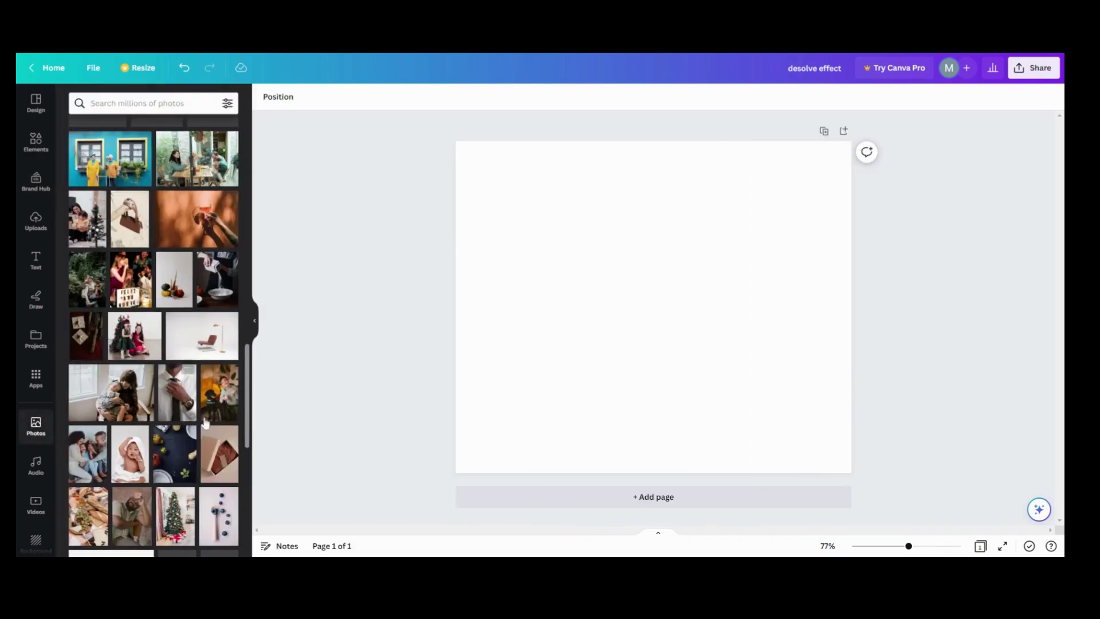
{"action": "left_click", "coordinate": [108, 171]}
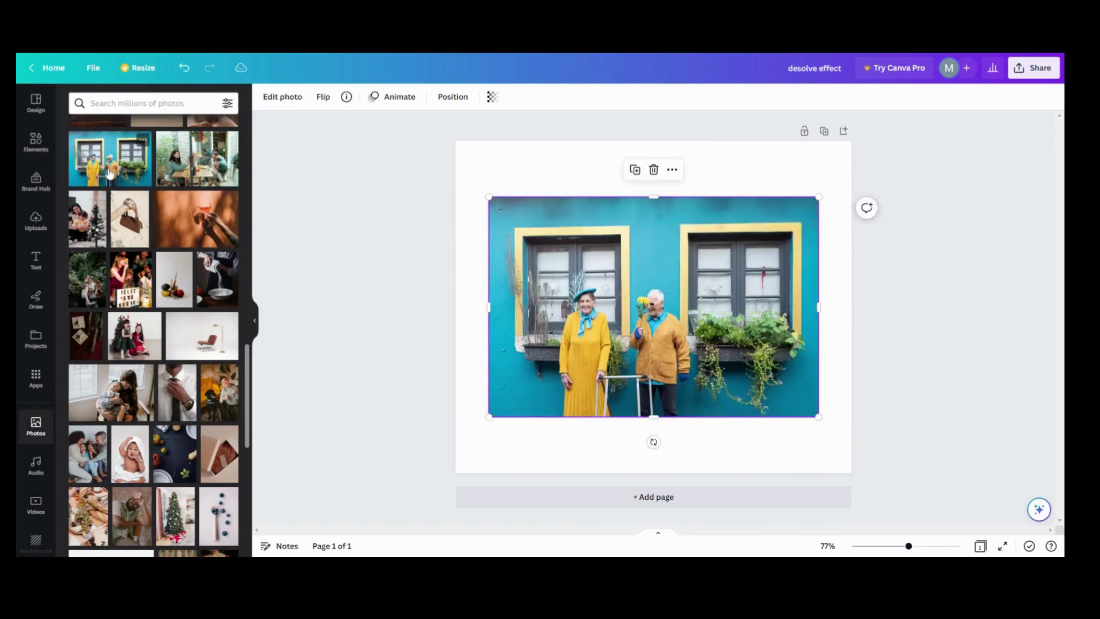
{"action": "right_click", "coordinate": [709, 364]}
{"action": "left_click", "coordinate": [767, 519]}
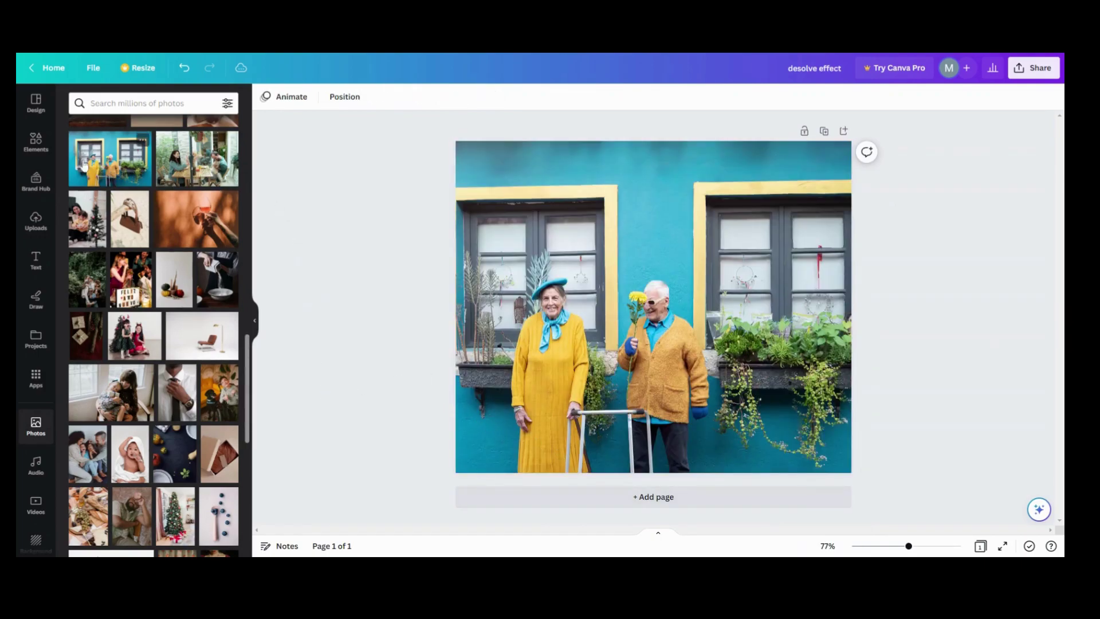
Add a black splatter graphic, enlarged to about 600 × 456, over the man's head
{"action": "left_click", "coordinate": [32, 148]}
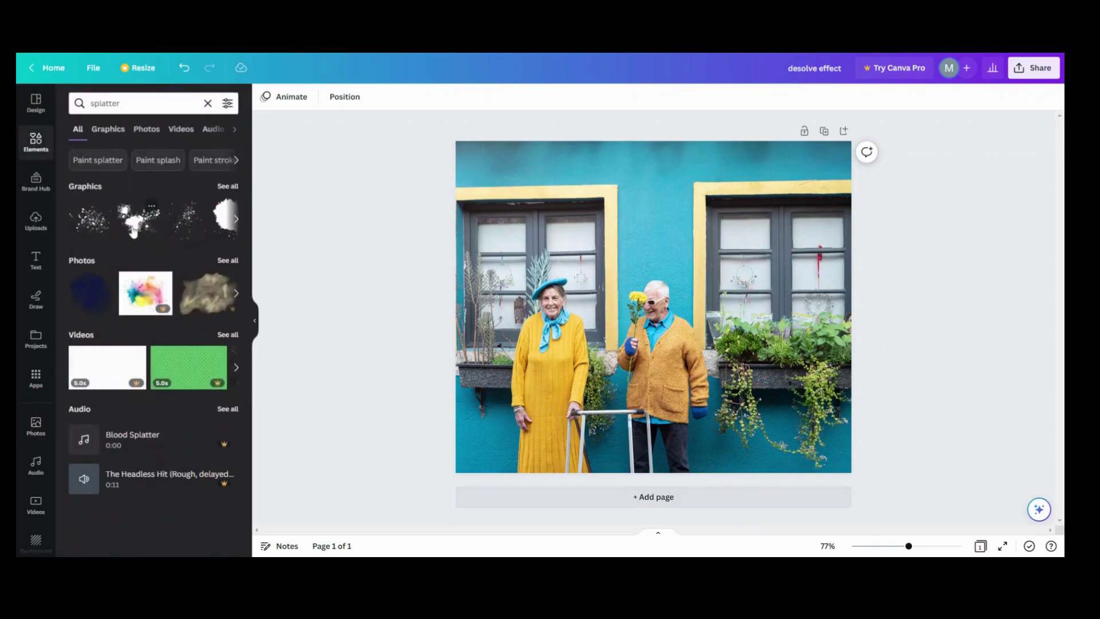
{"action": "left_click", "coordinate": [133, 228]}
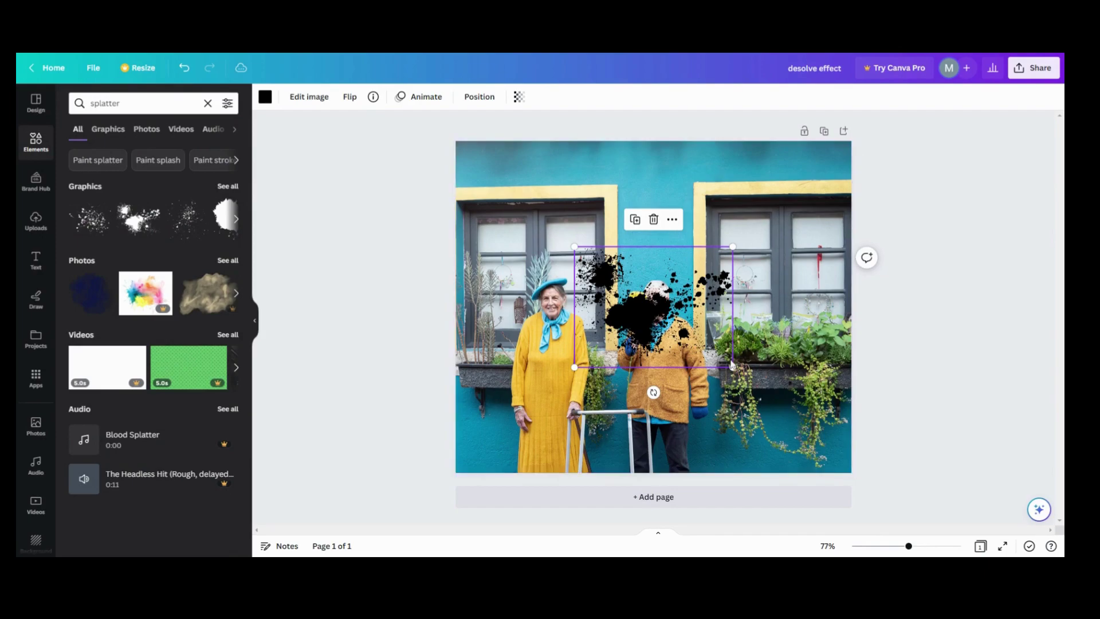
{"action": "left_click_drag", "start_coordinate": [729, 365], "coordinate": [797, 430]}
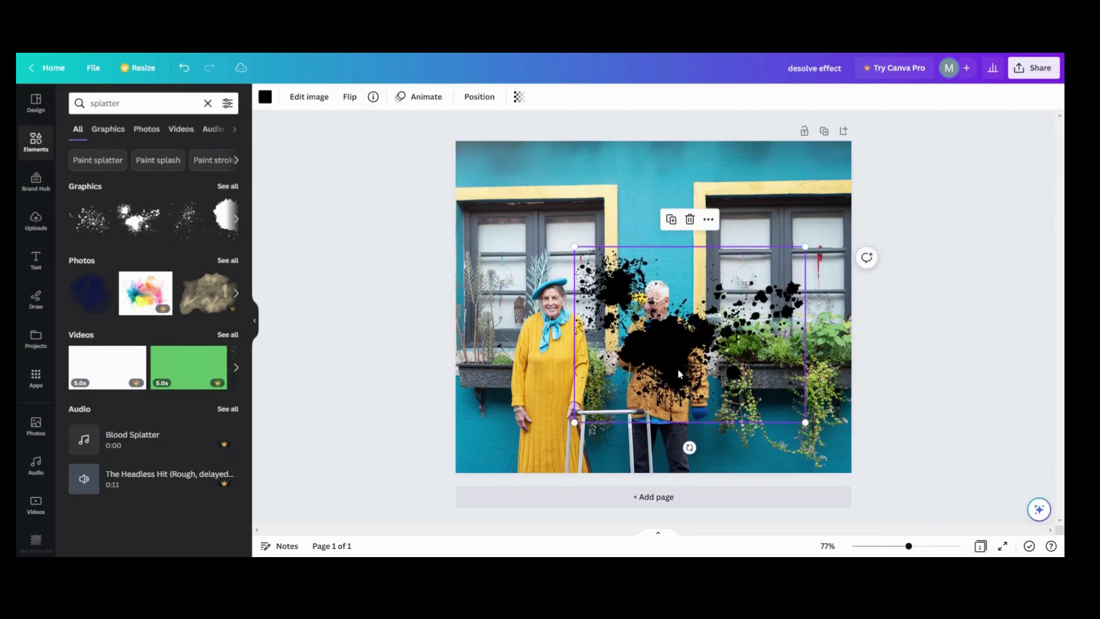
{"action": "left_click_drag", "start_coordinate": [678, 368], "coordinate": [677, 316]}
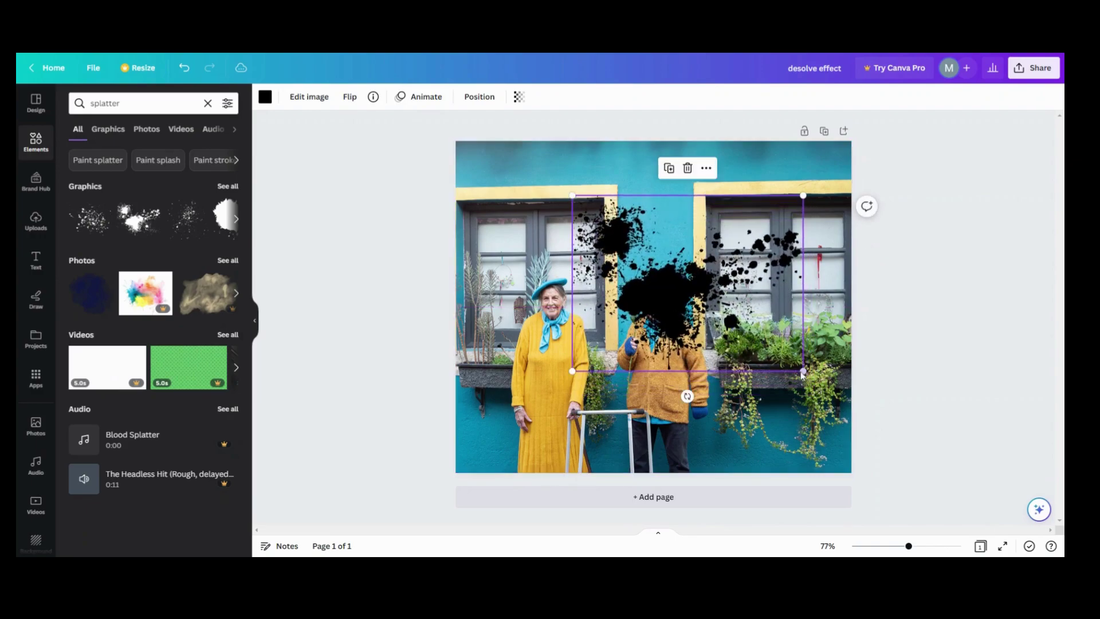
{"action": "left_click_drag", "start_coordinate": [802, 370], "coordinate": [824, 387]}
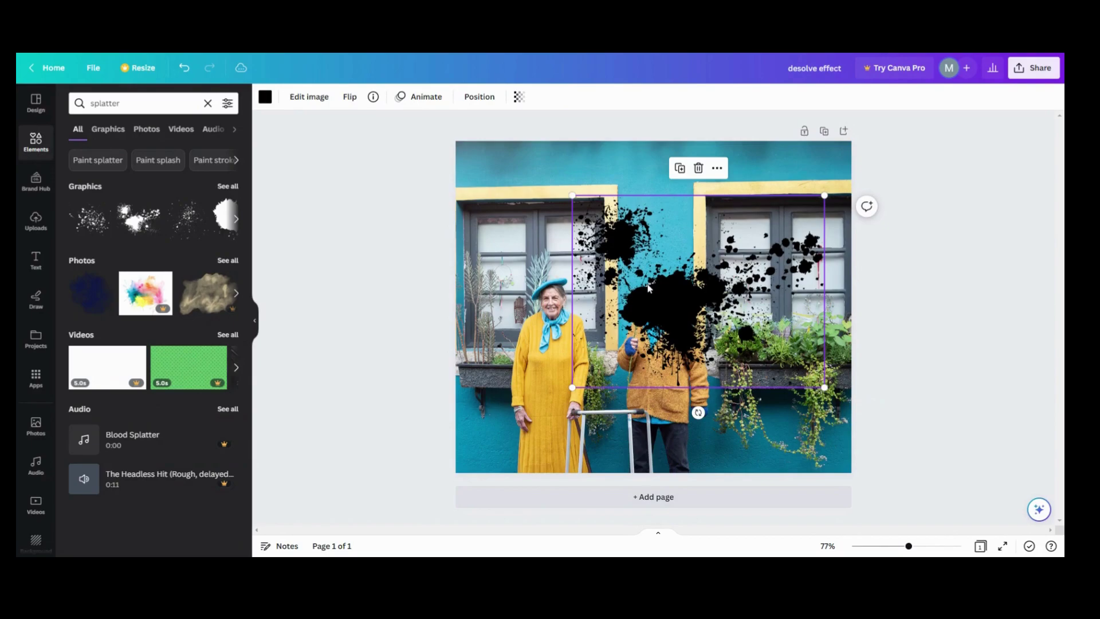
Duplicate the splatter and tilt the copy, then add another splatter over the man's torso
{"action": "left_click", "coordinate": [679, 168]}
{"action": "left_click_drag", "start_coordinate": [689, 332], "coordinate": [686, 296]}
{"action": "left_click_drag", "start_coordinate": [702, 383], "coordinate": [728, 381]}
{"action": "left_click_drag", "start_coordinate": [691, 332], "coordinate": [678, 333]}
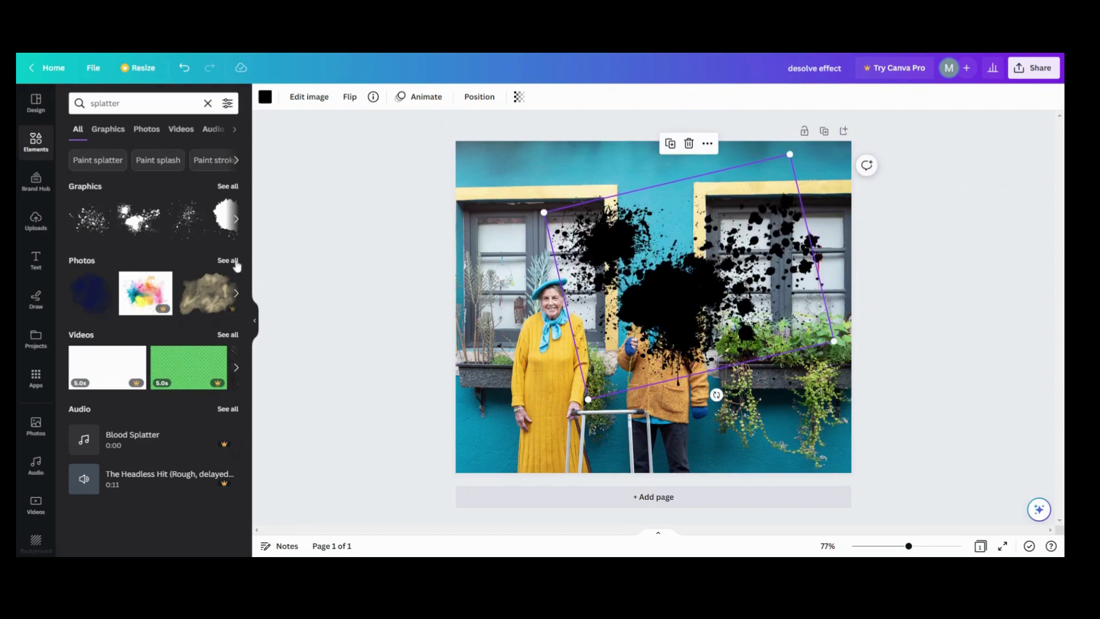
{"action": "left_click", "coordinate": [219, 226]}
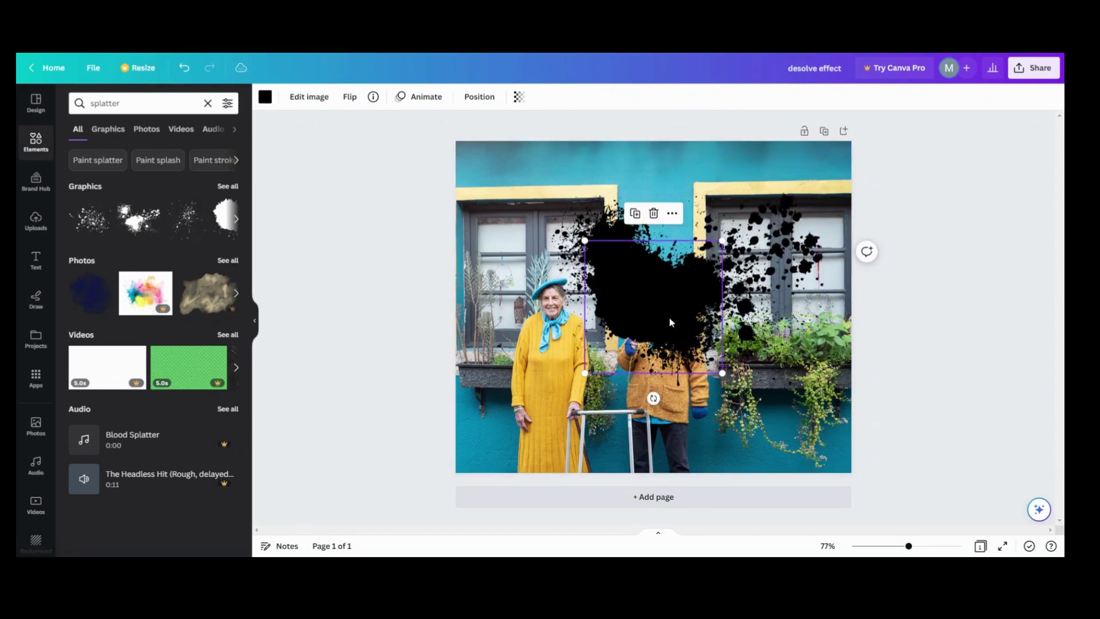
{"action": "left_click_drag", "start_coordinate": [670, 322], "coordinate": [686, 378]}
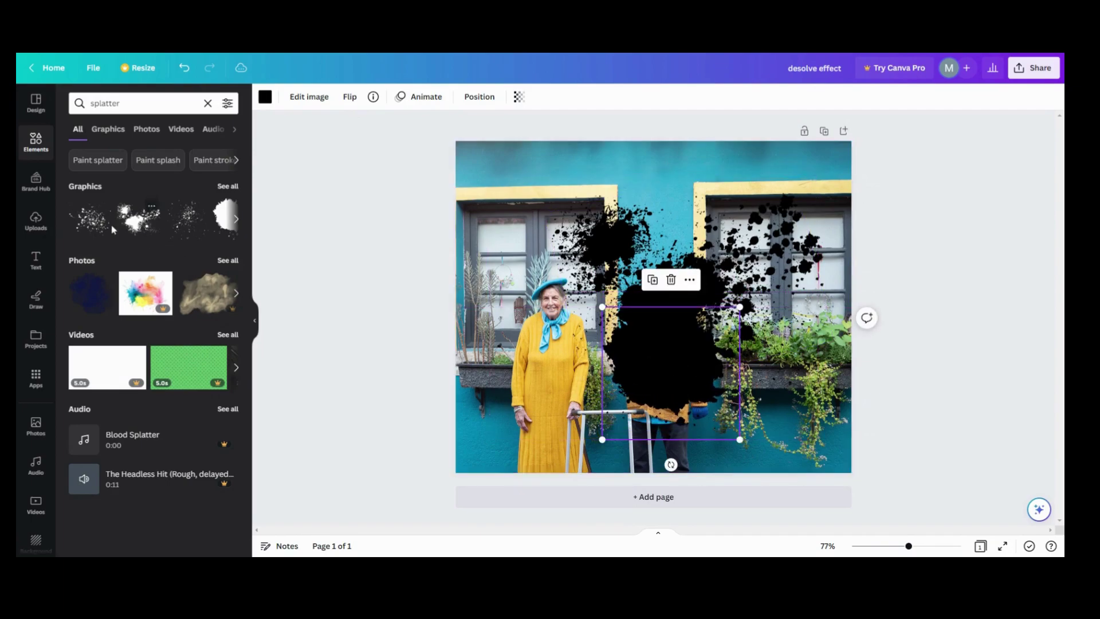
Add another splatter, rotate it to 67° and enlarge it over the man's legs
{"action": "left_click", "coordinate": [133, 223]}
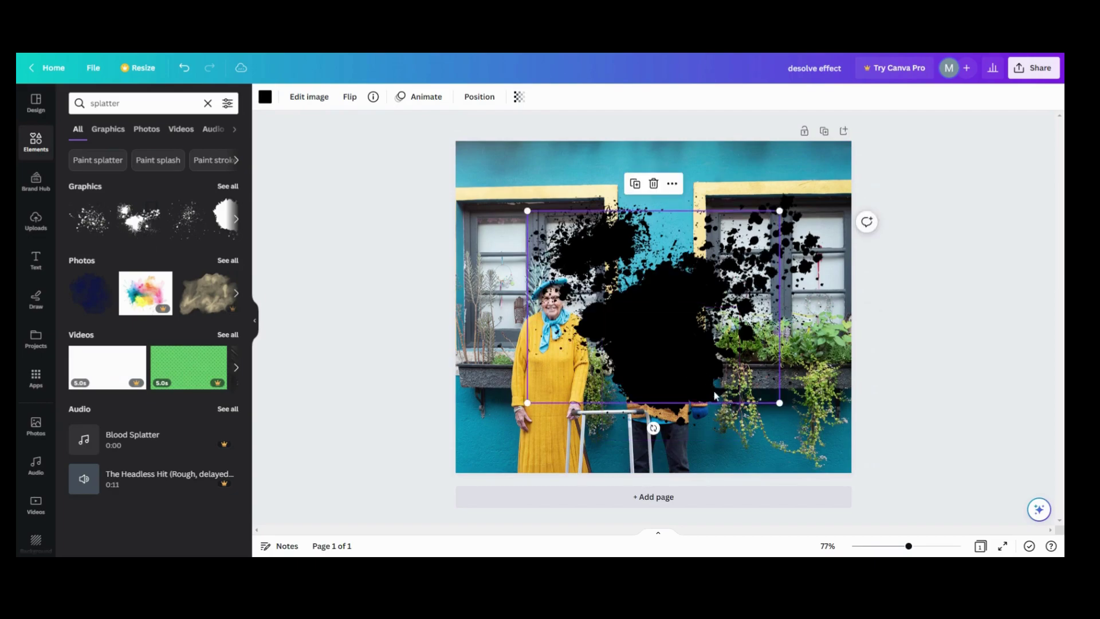
{"action": "left_click_drag", "start_coordinate": [714, 396], "coordinate": [714, 413]}
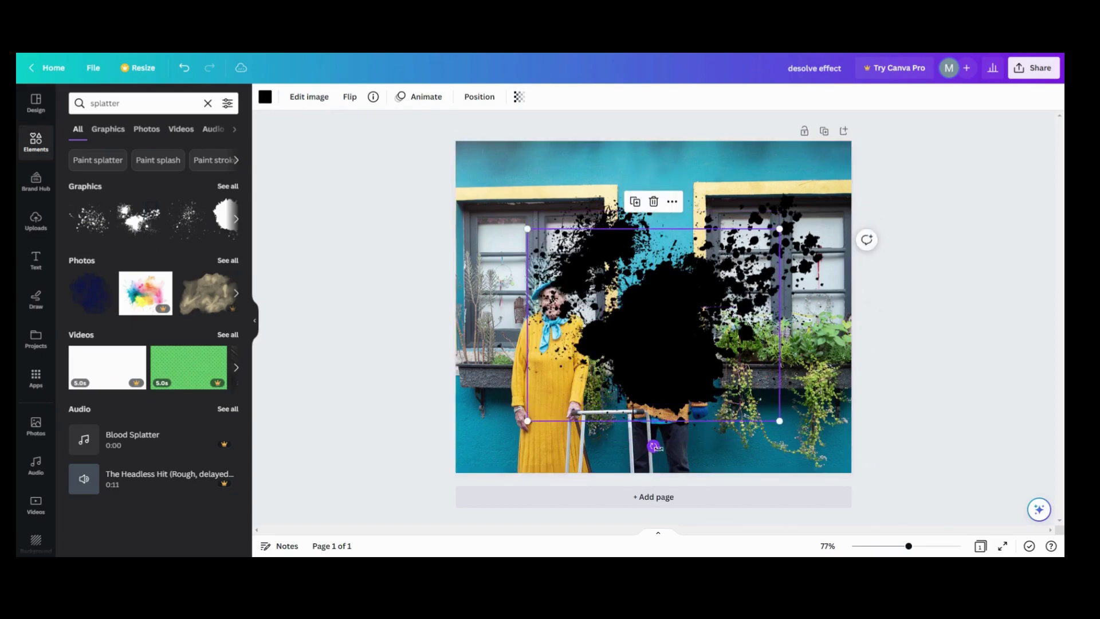
{"action": "left_click_drag", "start_coordinate": [654, 446], "coordinate": [523, 303]}
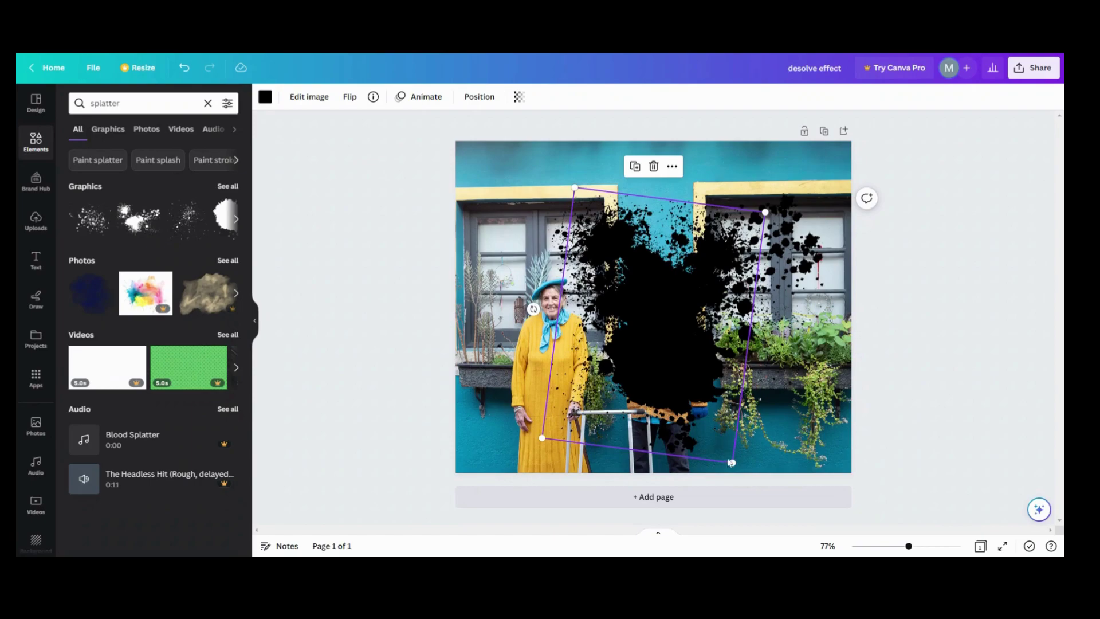
{"action": "left_click_drag", "start_coordinate": [732, 463], "coordinate": [752, 494]}
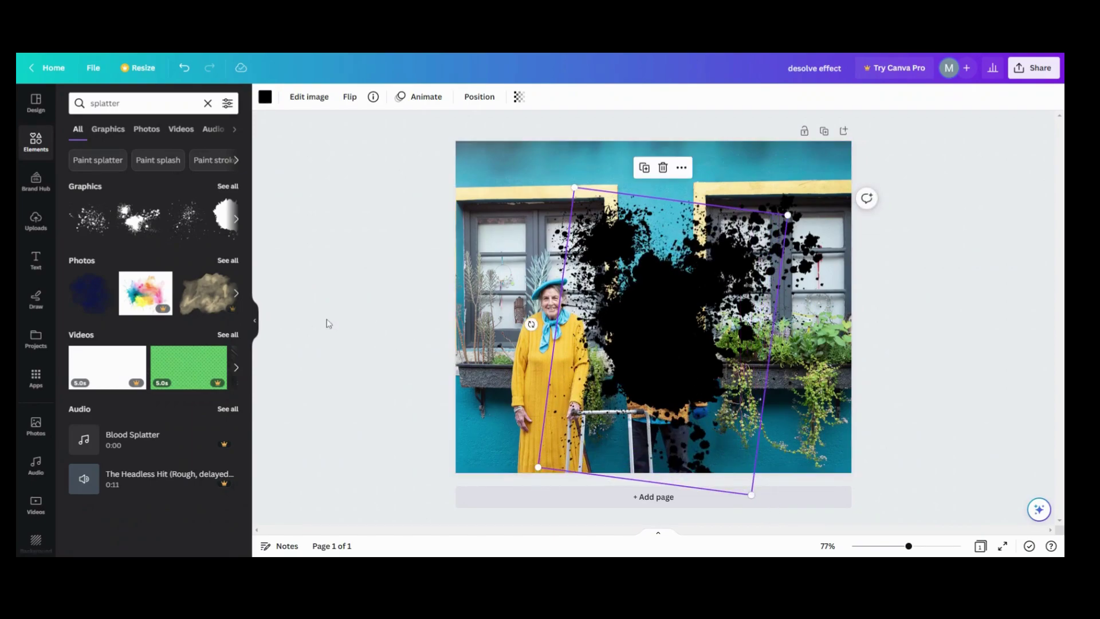
Shrink a splatter slightly and move it up toward the upper-right window
{"action": "left_click", "coordinate": [236, 221]}
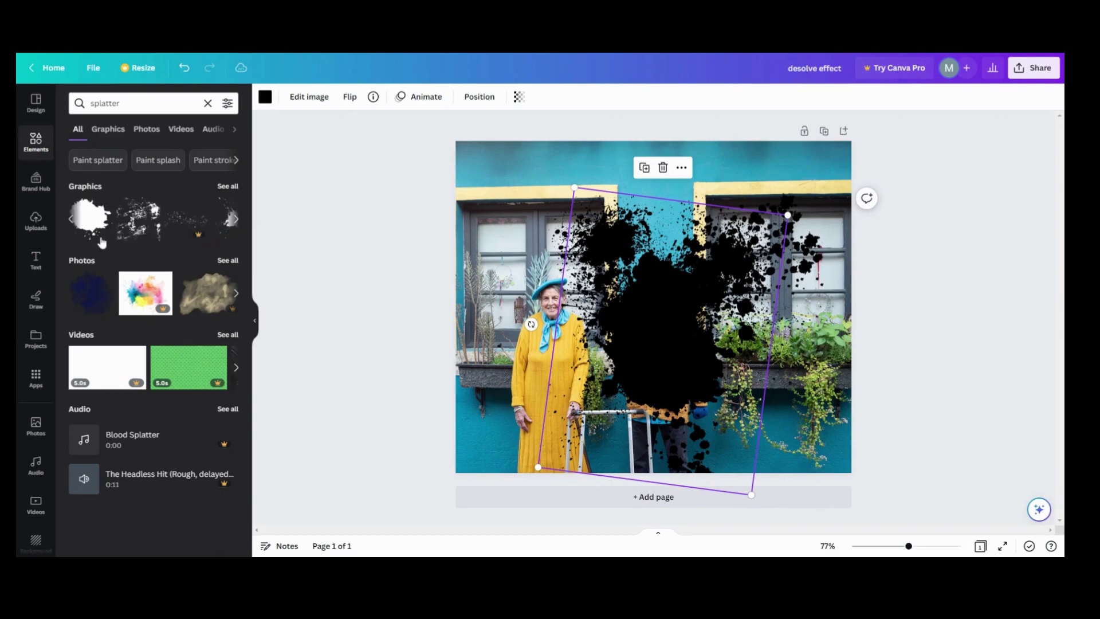
{"action": "left_click", "coordinate": [70, 223]}
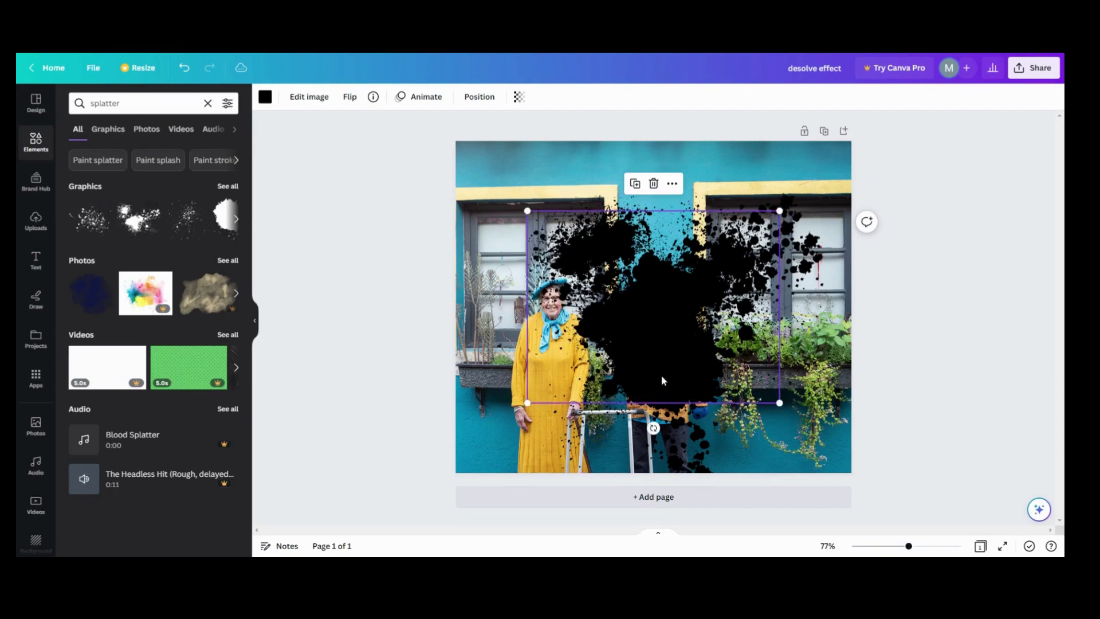
{"action": "left_click_drag", "start_coordinate": [663, 381], "coordinate": [712, 317]}
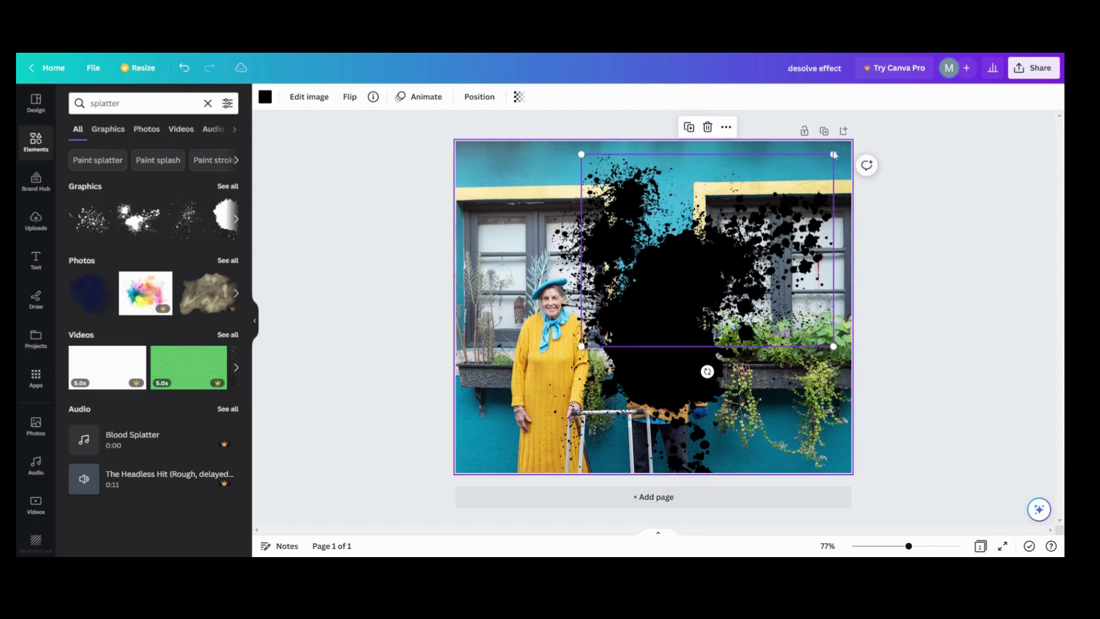
{"action": "left_click_drag", "start_coordinate": [833, 155], "coordinate": [778, 182]}
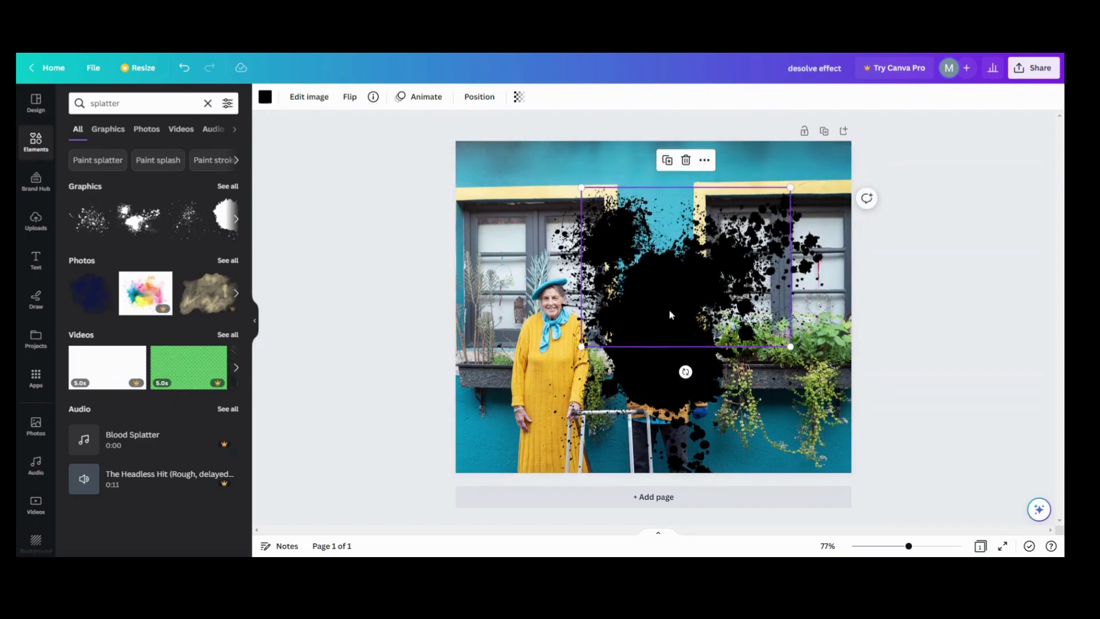
{"action": "left_click_drag", "start_coordinate": [673, 314], "coordinate": [695, 291]}
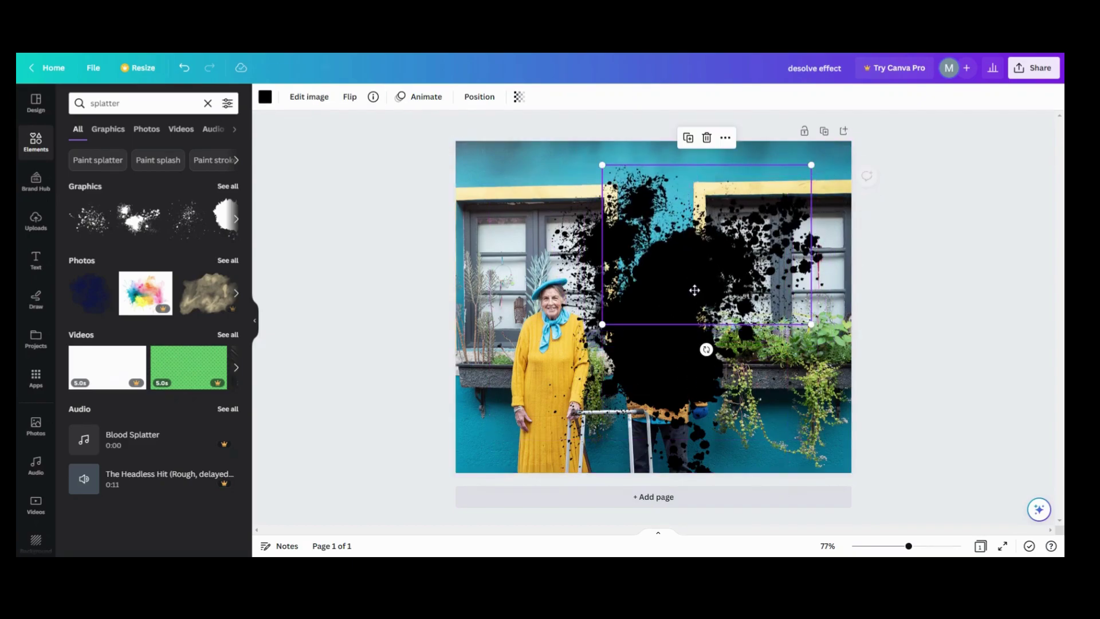
Detach the couple photo from the background and delete it, leaving the splatters on white
{"action": "left_click", "coordinate": [361, 362]}
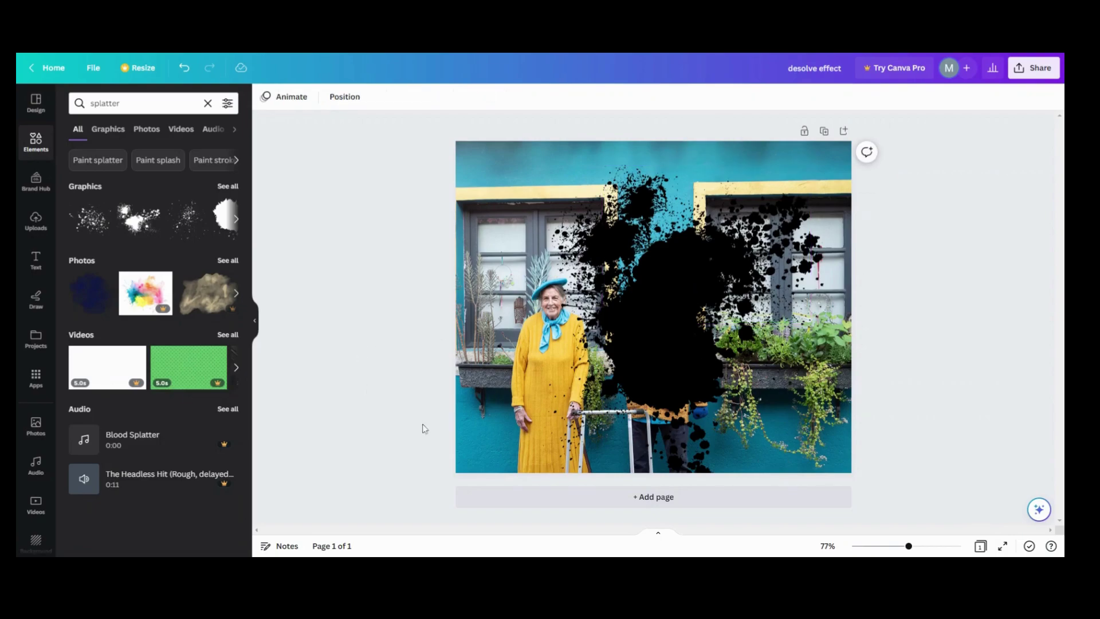
{"action": "left_click", "coordinate": [472, 453]}
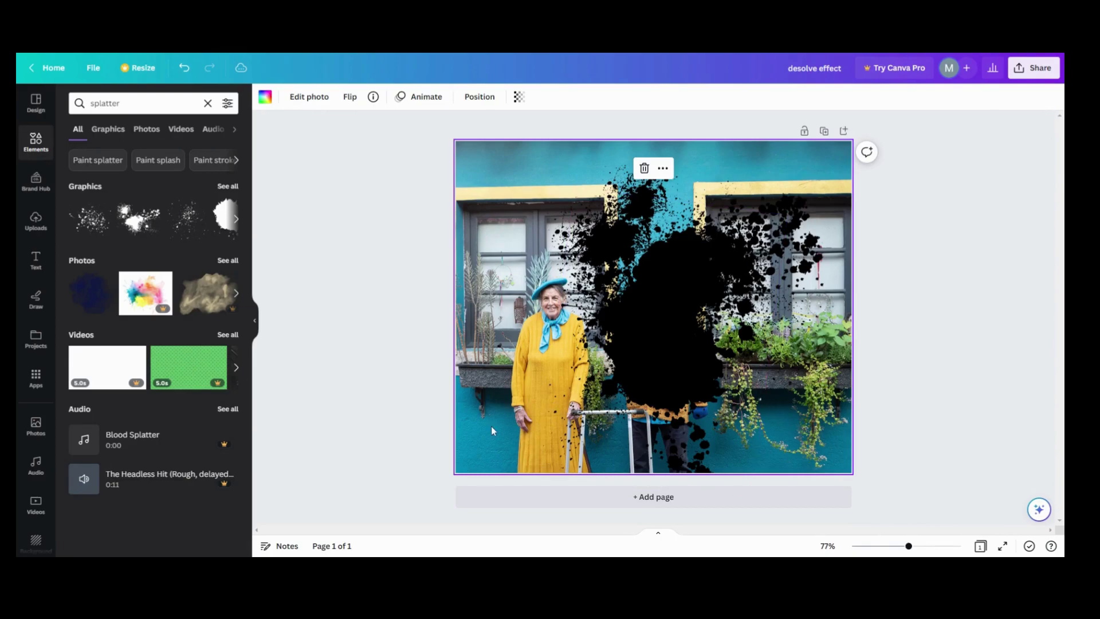
{"action": "right_click", "coordinate": [492, 430]}
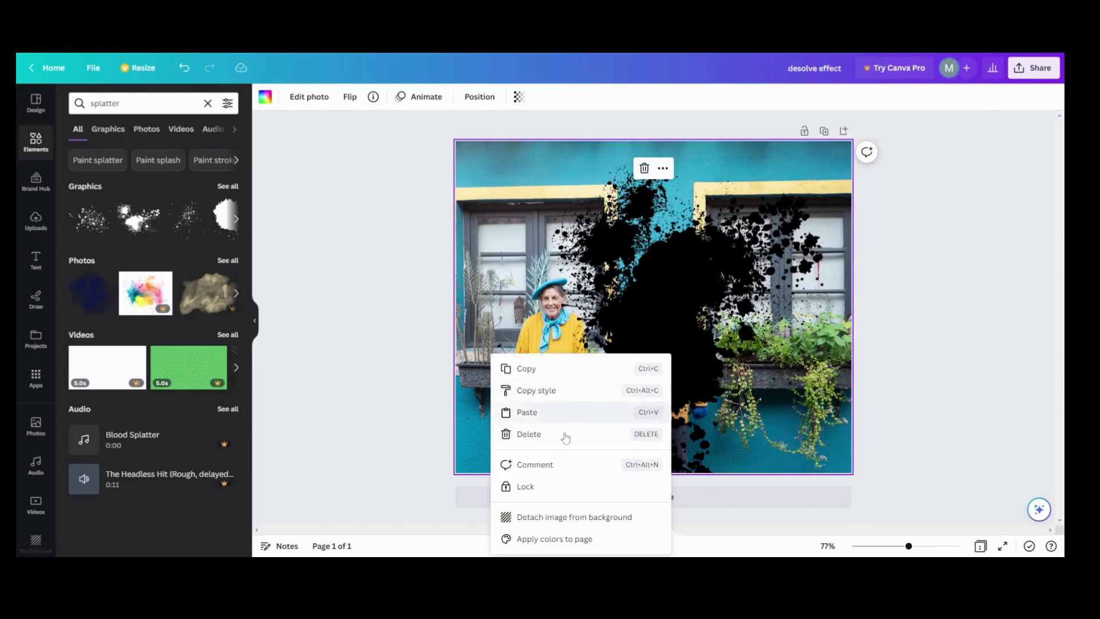
{"action": "left_click", "coordinate": [564, 518]}
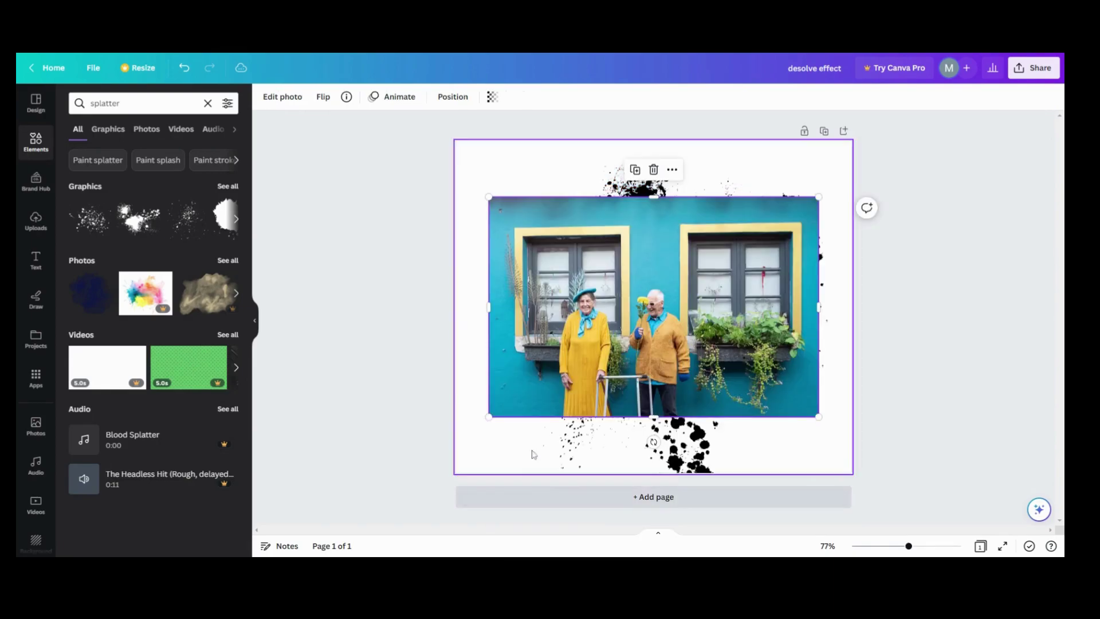
{"action": "right_click", "coordinate": [506, 389]}
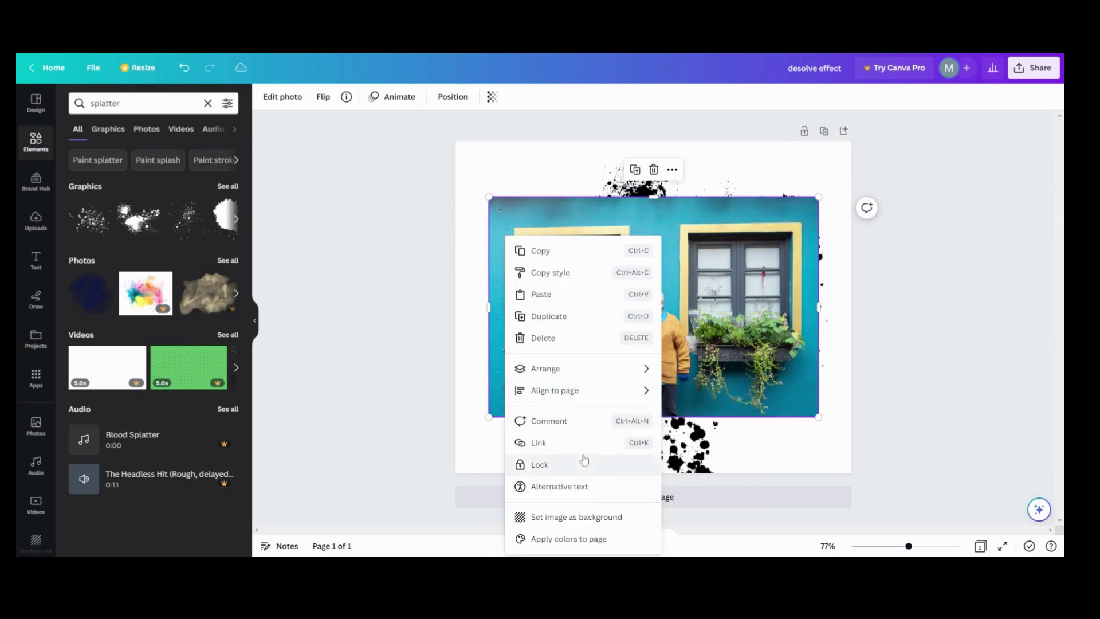
{"action": "left_click", "coordinate": [541, 350]}
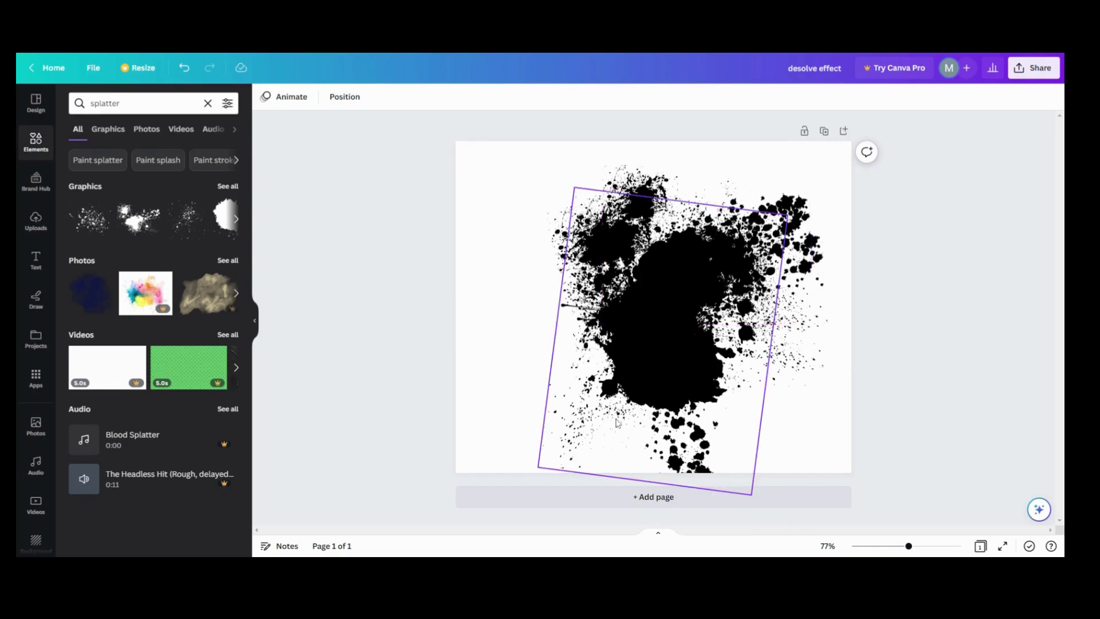
Download the 'desolve effect' design as a PNG
{"action": "left_click", "coordinate": [91, 74]}
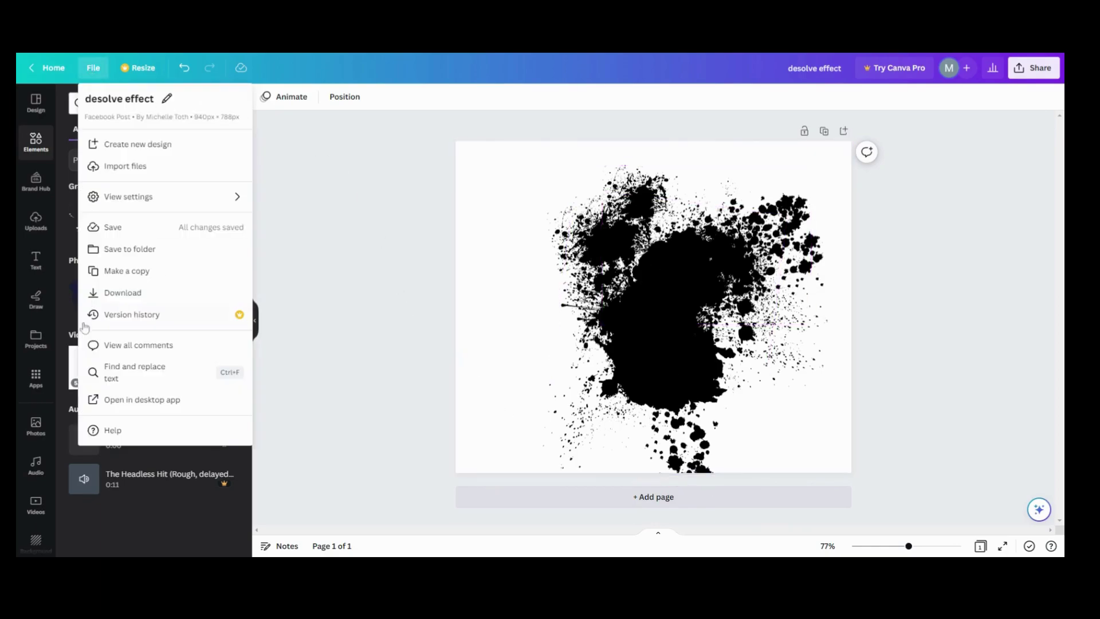
{"action": "left_click", "coordinate": [114, 294]}
{"action": "left_click", "coordinate": [903, 279]}
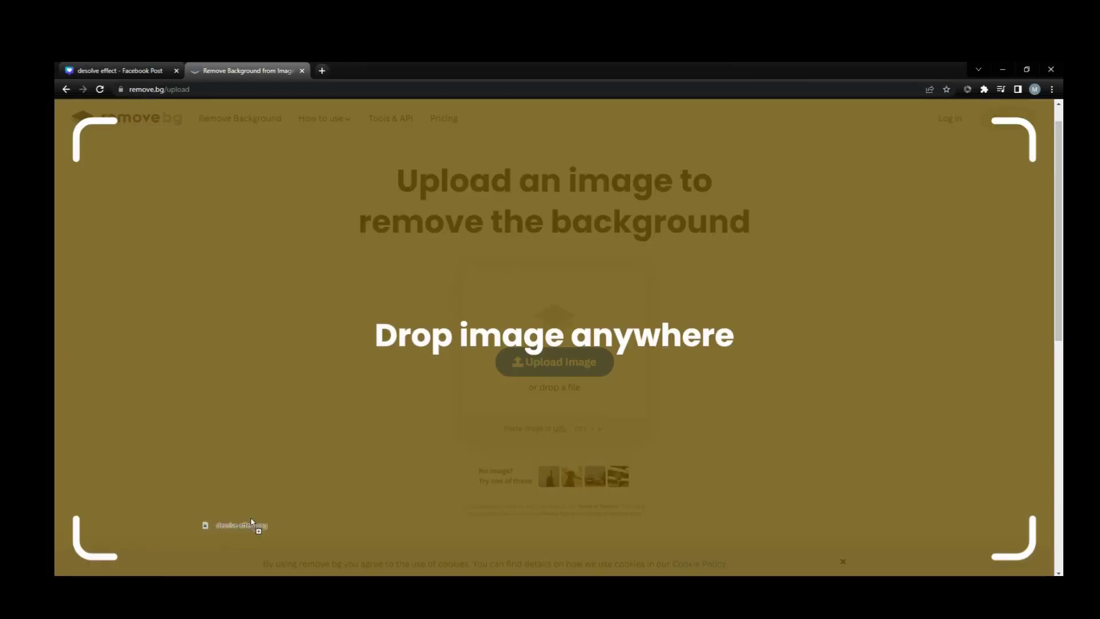
Upload the splatter PNG to remove.bg and edit the background-removed result
{"action": "left_click_drag", "start_coordinate": [235, 524], "coordinate": [548, 348]}
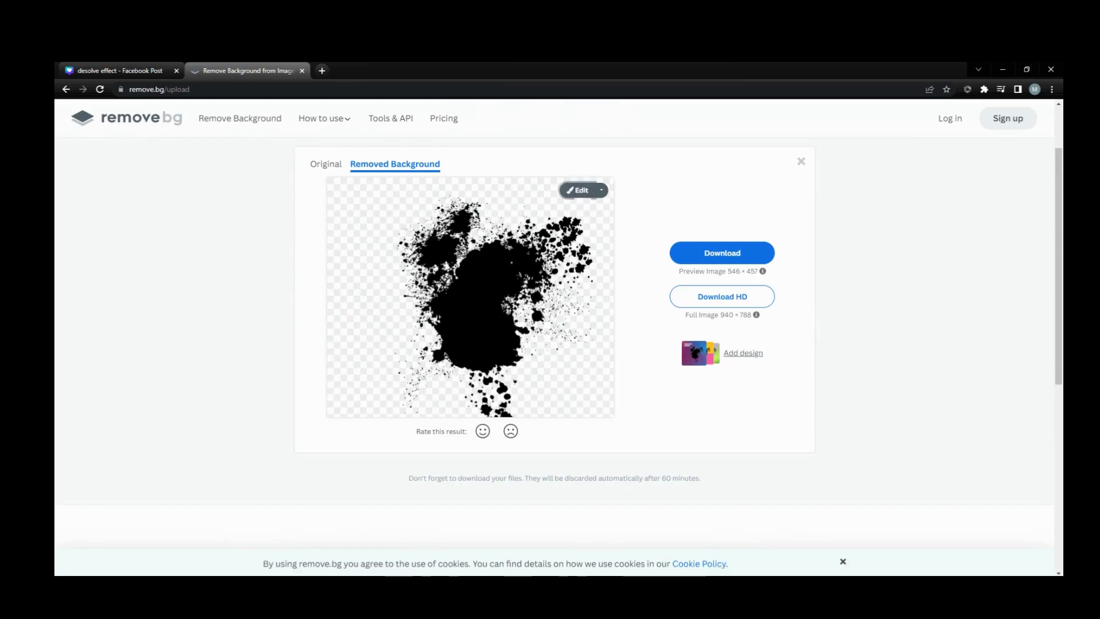
{"action": "left_click", "coordinate": [581, 191]}
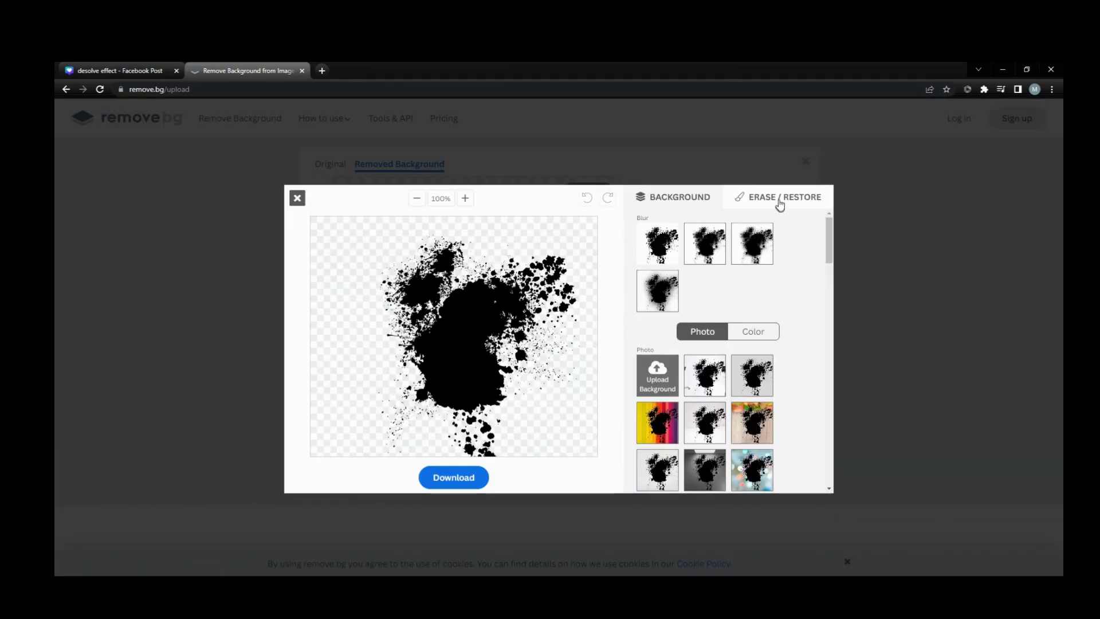
Paint the white background back with the Restore brush, right of and below-left of the splatter
{"action": "left_click", "coordinate": [780, 200]}
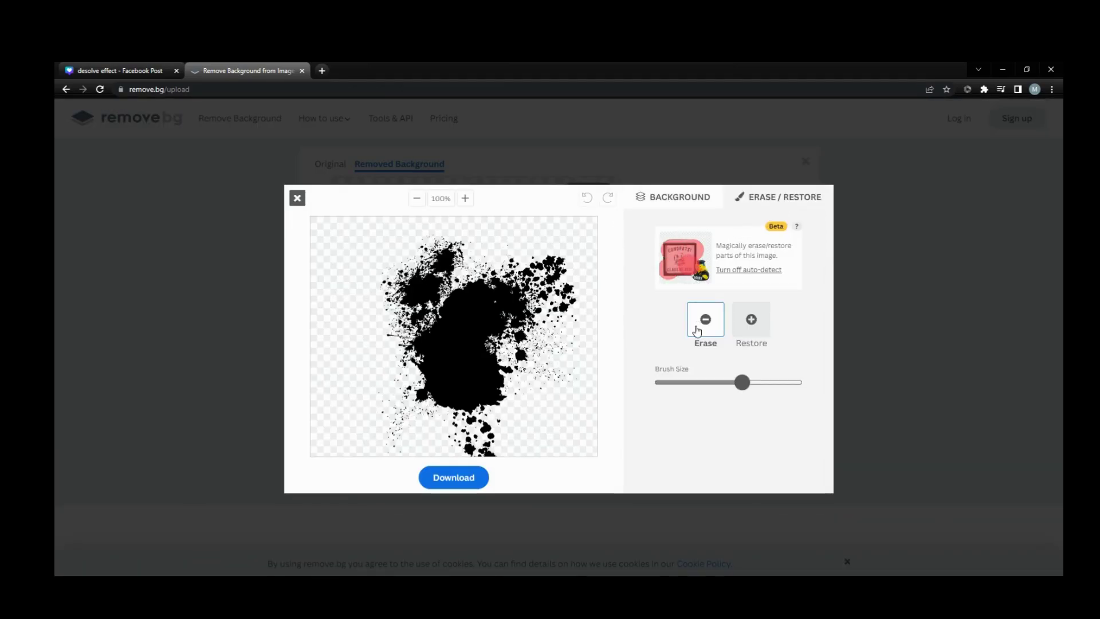
{"action": "left_click", "coordinate": [751, 320]}
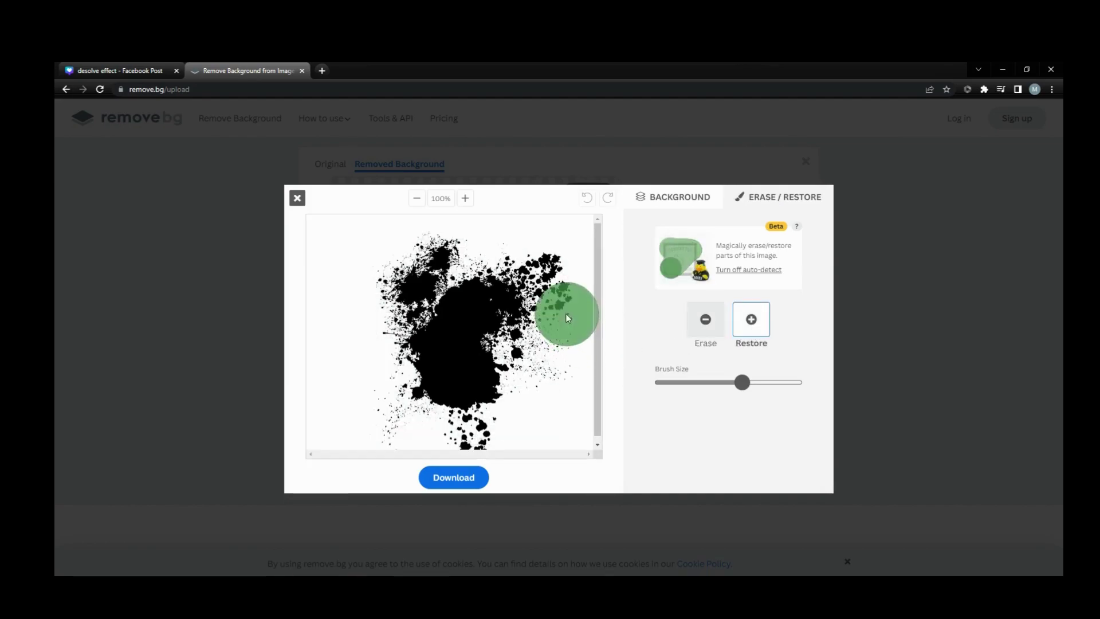
{"action": "mouse_move", "coordinate": [565, 314]}
{"action": "left_mouse_down"}
{"action": "mouse_move", "coordinate": [524, 374]}
{"action": "mouse_move", "coordinate": [577, 344]}
{"action": "mouse_move", "coordinate": [582, 404]}
{"action": "left_mouse_up"}
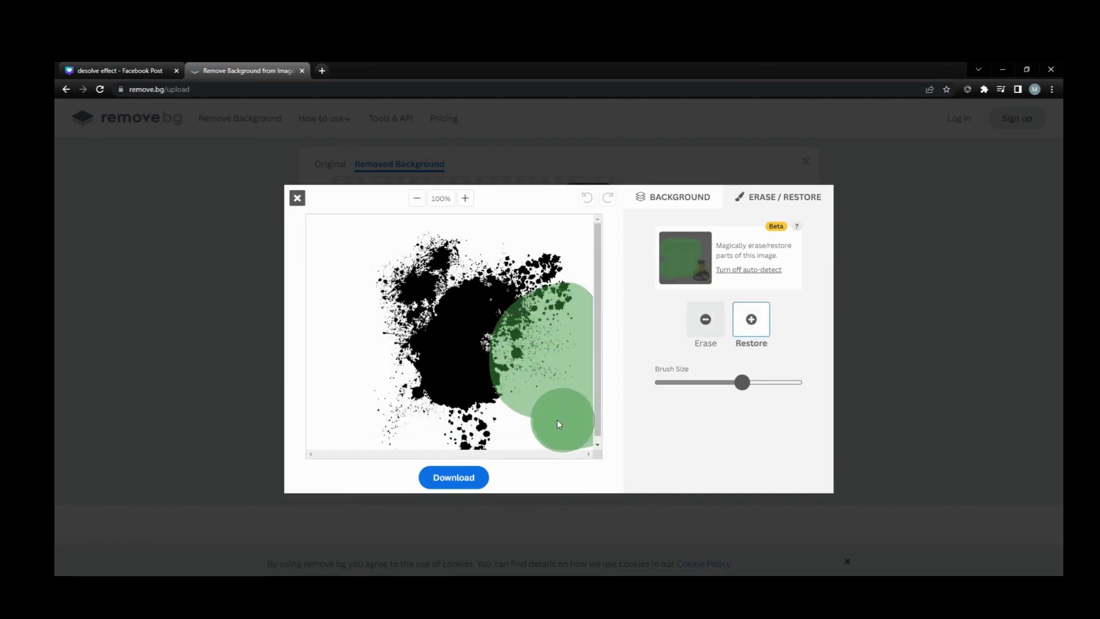
{"action": "mouse_move", "coordinate": [425, 432]}
{"action": "left_mouse_down"}
{"action": "mouse_move", "coordinate": [361, 437]}
{"action": "mouse_move", "coordinate": [336, 420]}
{"action": "mouse_move", "coordinate": [393, 378]}
{"action": "mouse_move", "coordinate": [387, 261]}
{"action": "mouse_move", "coordinate": [331, 232]}
{"action": "mouse_move", "coordinate": [275, 398]}
{"action": "mouse_move", "coordinate": [405, 270]}
{"action": "mouse_move", "coordinate": [528, 227]}
{"action": "mouse_move", "coordinate": [577, 282]}
{"action": "mouse_move", "coordinate": [511, 251]}
{"action": "mouse_move", "coordinate": [419, 241]}
{"action": "mouse_move", "coordinate": [602, 278]}
{"action": "left_mouse_up"}
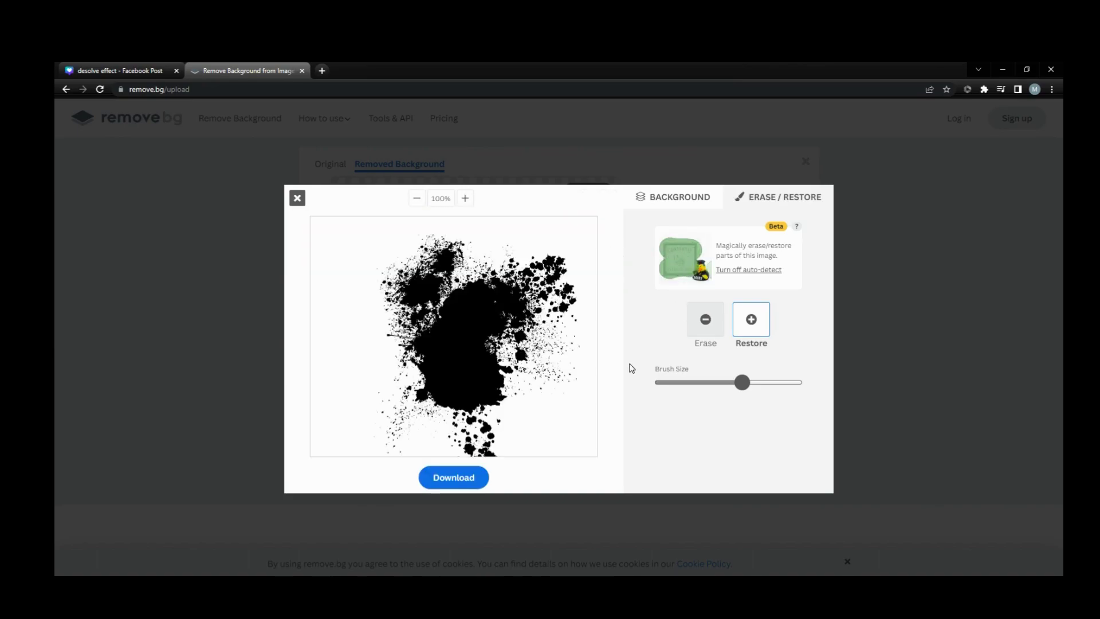
Erase the entire black splatter shape to transparency with the Erase brush
{"action": "left_click", "coordinate": [714, 332]}
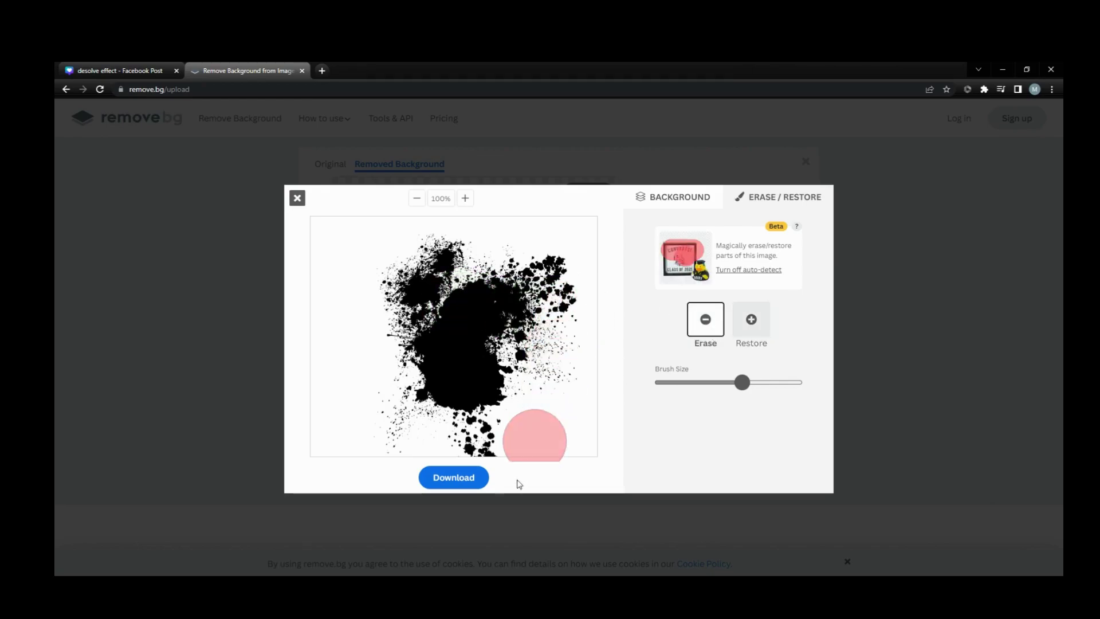
{"action": "mouse_move", "coordinate": [504, 444]}
{"action": "left_mouse_down"}
{"action": "mouse_move", "coordinate": [487, 447]}
{"action": "mouse_move", "coordinate": [433, 414]}
{"action": "mouse_move", "coordinate": [413, 428]}
{"action": "mouse_move", "coordinate": [425, 362]}
{"action": "left_mouse_up"}
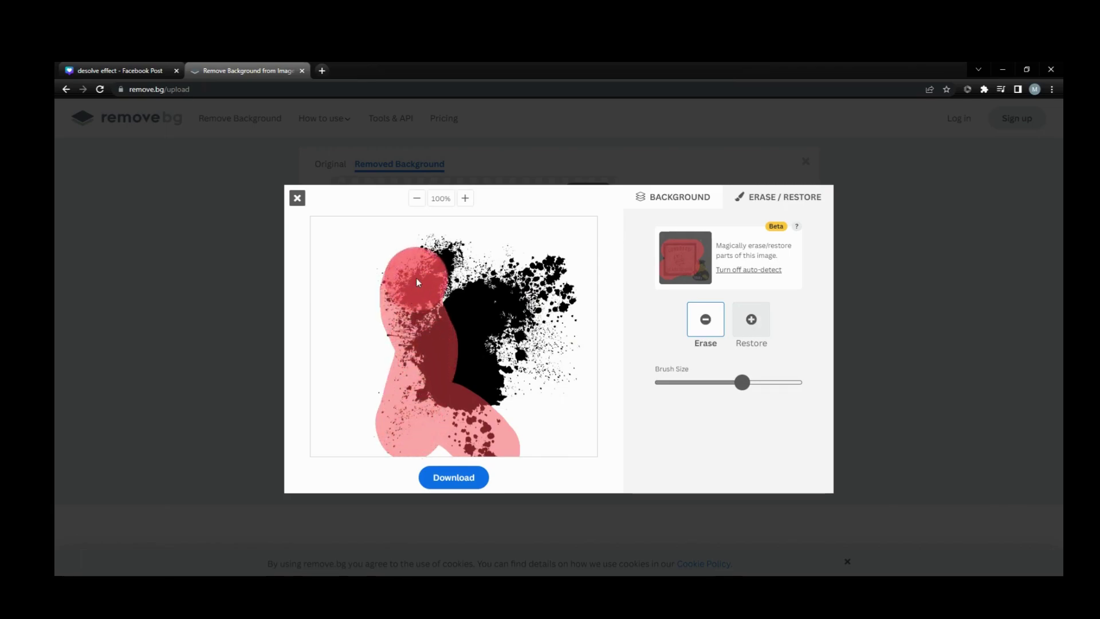
{"action": "mouse_move", "coordinate": [416, 277]}
{"action": "left_mouse_down"}
{"action": "mouse_move", "coordinate": [459, 263]}
{"action": "mouse_move", "coordinate": [472, 280]}
{"action": "mouse_move", "coordinate": [538, 273]}
{"action": "mouse_move", "coordinate": [548, 286]}
{"action": "mouse_move", "coordinate": [552, 365]}
{"action": "mouse_move", "coordinate": [486, 390]}
{"action": "left_mouse_up"}
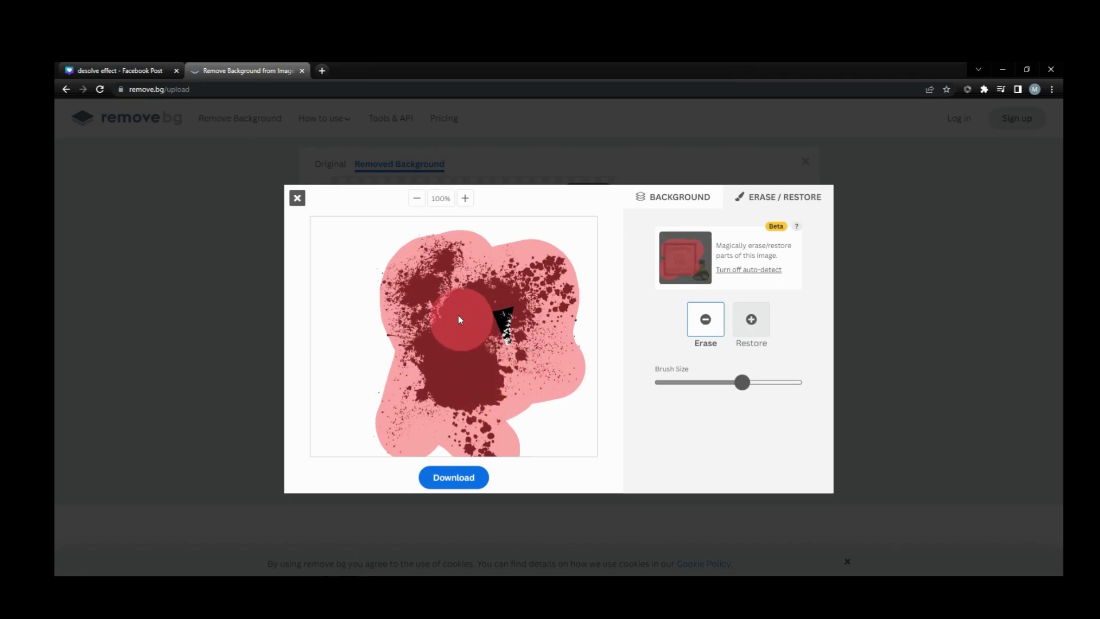
{"action": "left_click_drag", "start_coordinate": [497, 335], "coordinate": [497, 338]}
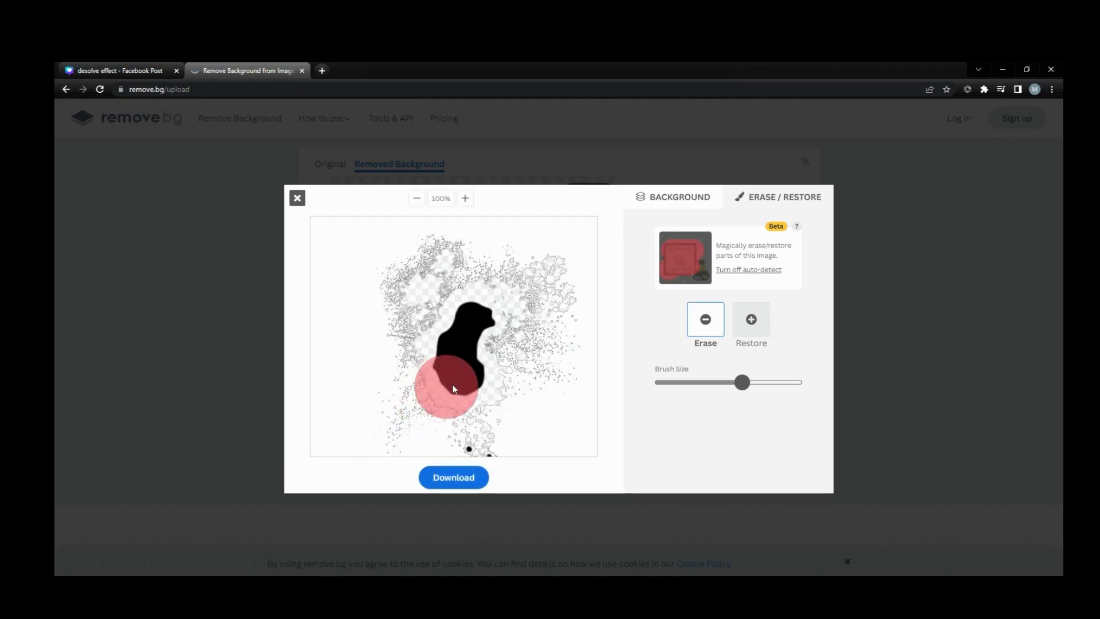
{"action": "mouse_move", "coordinate": [454, 354]}
{"action": "left_mouse_down"}
{"action": "mouse_move", "coordinate": [486, 315]}
{"action": "mouse_move", "coordinate": [474, 436]}
{"action": "mouse_move", "coordinate": [469, 427]}
{"action": "left_mouse_up"}
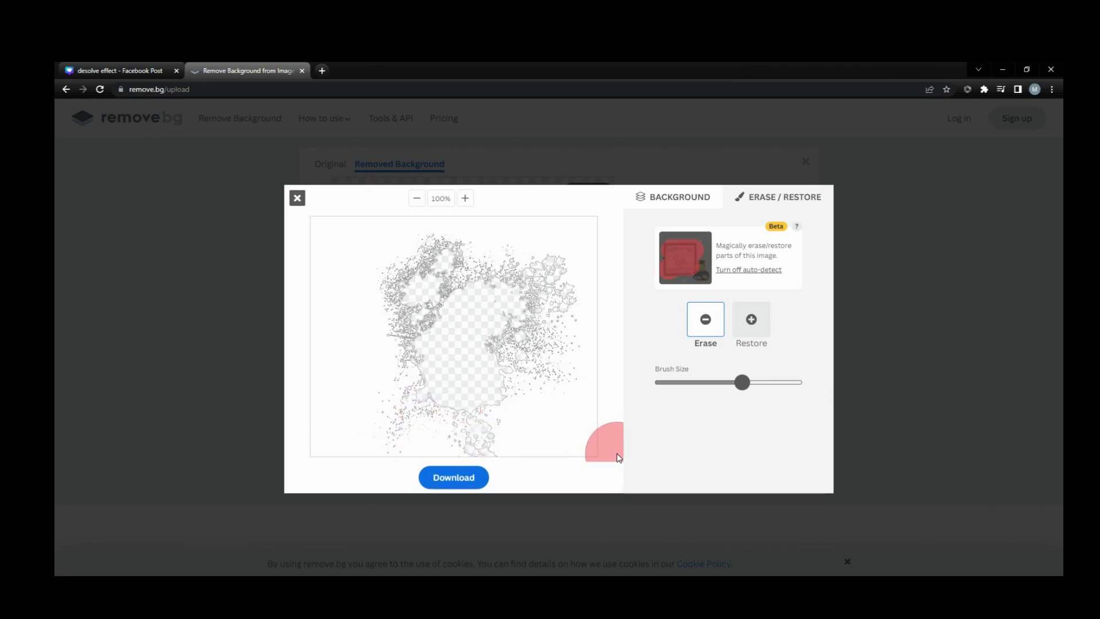
Download the edited image and return to the 'desolve effect' Canva design
{"action": "left_click", "coordinate": [447, 483]}
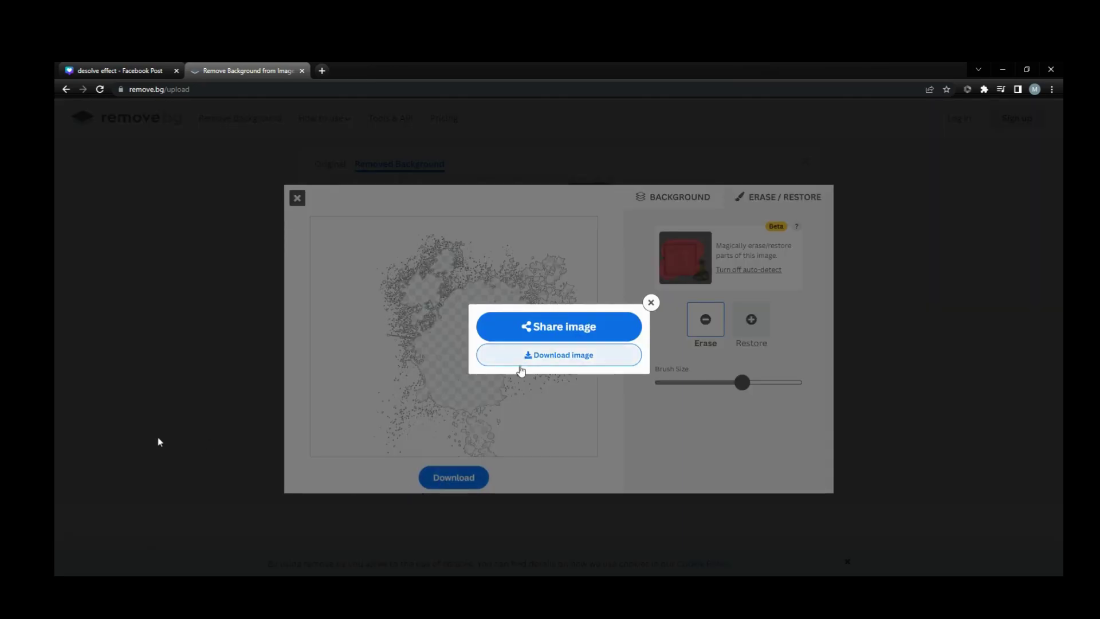
{"action": "left_click", "coordinate": [528, 360]}
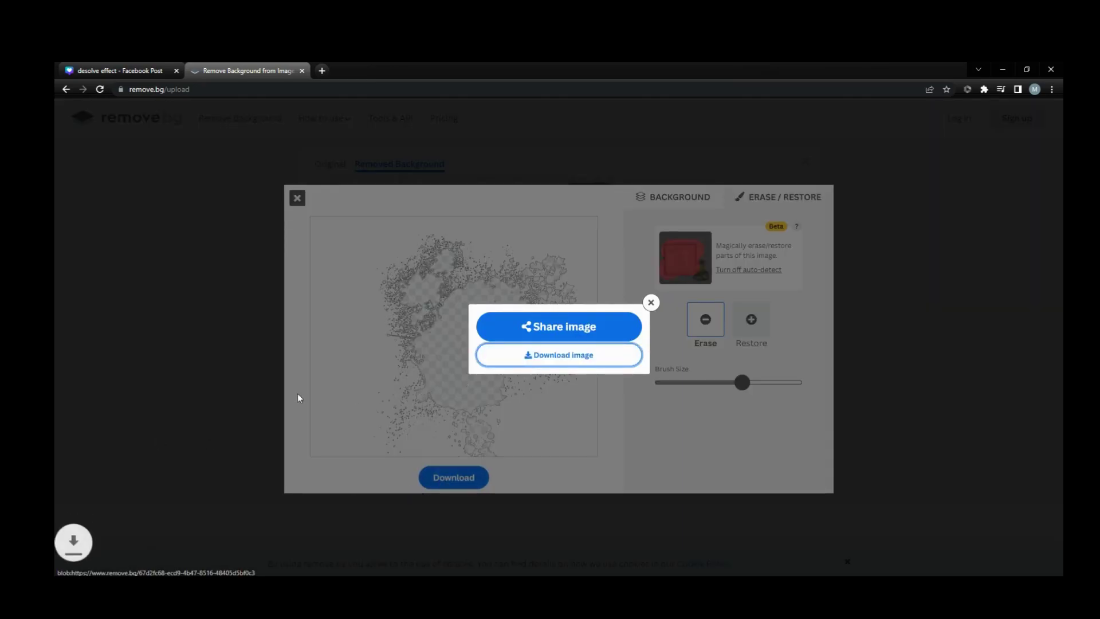
{"action": "left_click", "coordinate": [140, 70]}
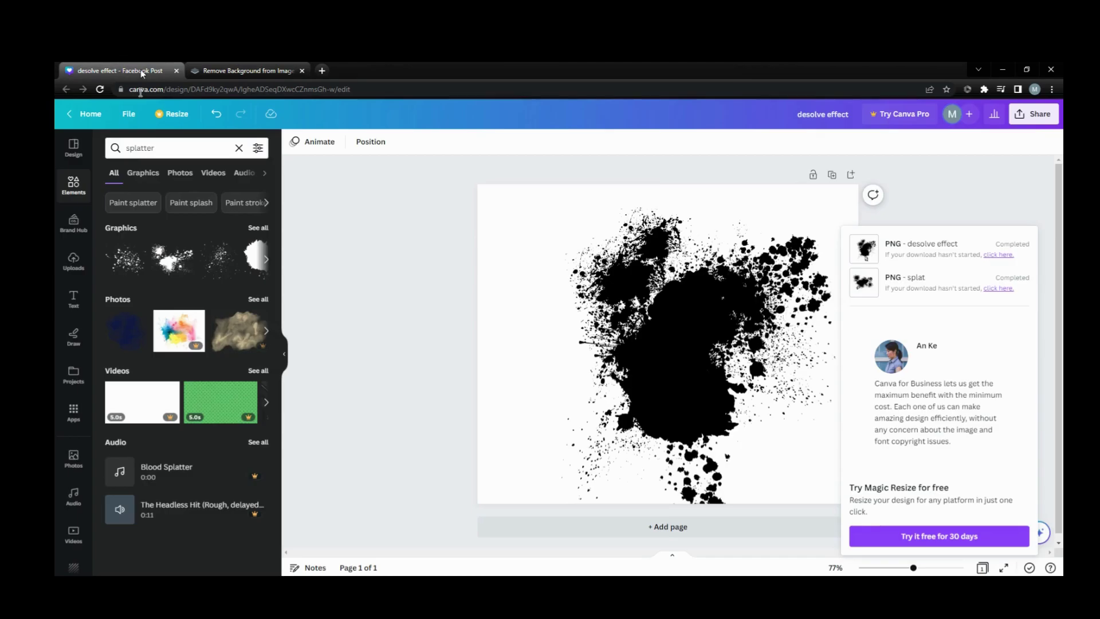
Add Page 2 with the elderly couple stock photo as its background
{"action": "left_click", "coordinate": [504, 523]}
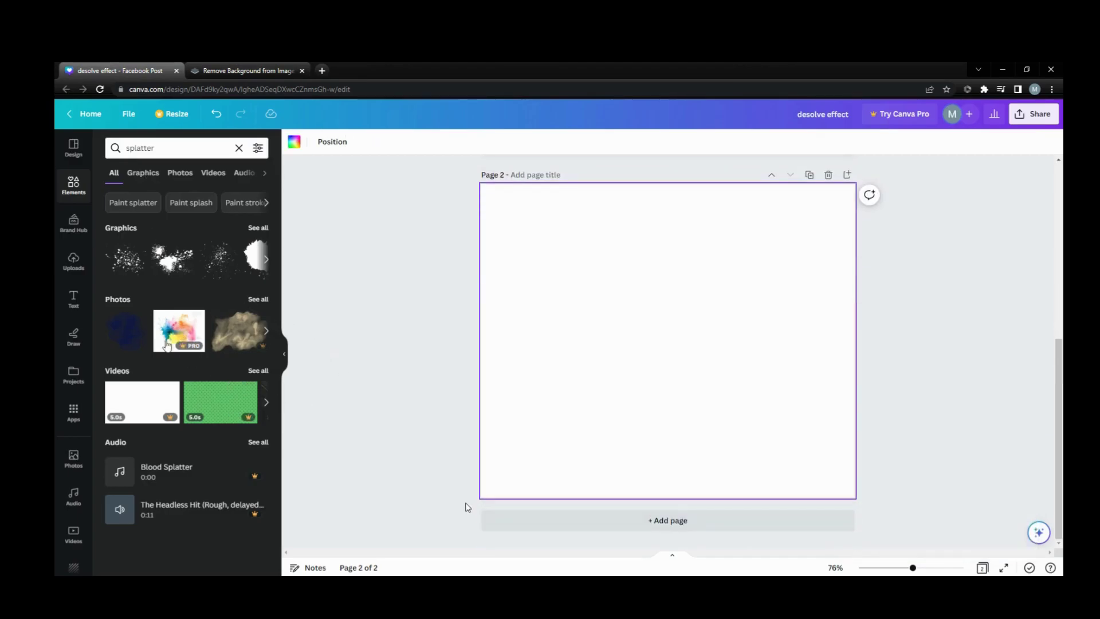
{"action": "left_click", "coordinate": [73, 459]}
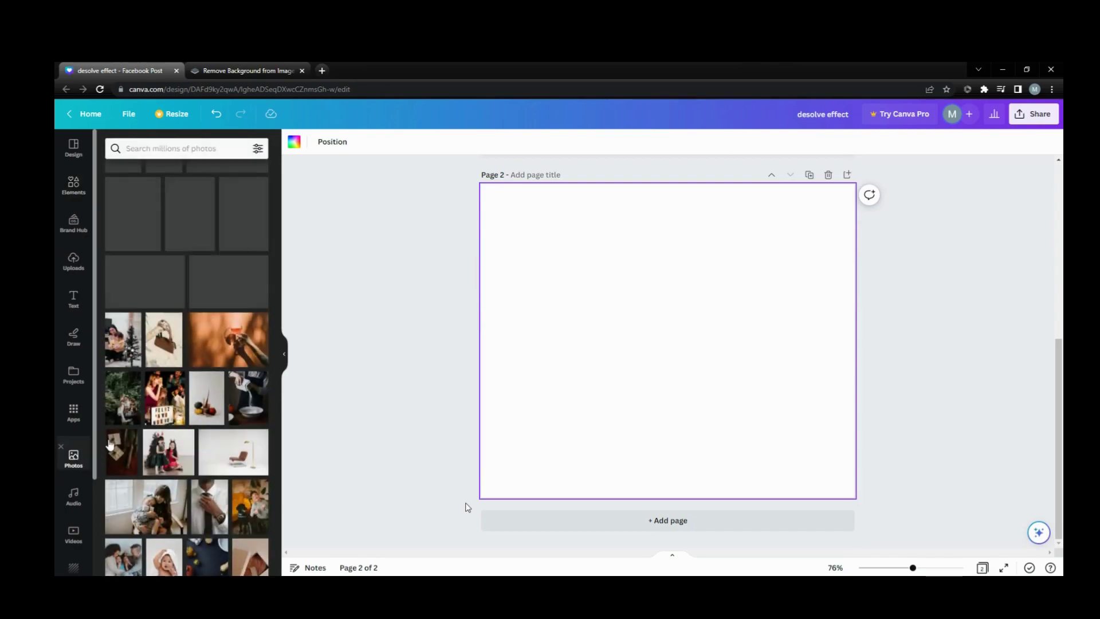
{"action": "left_click", "coordinate": [131, 275]}
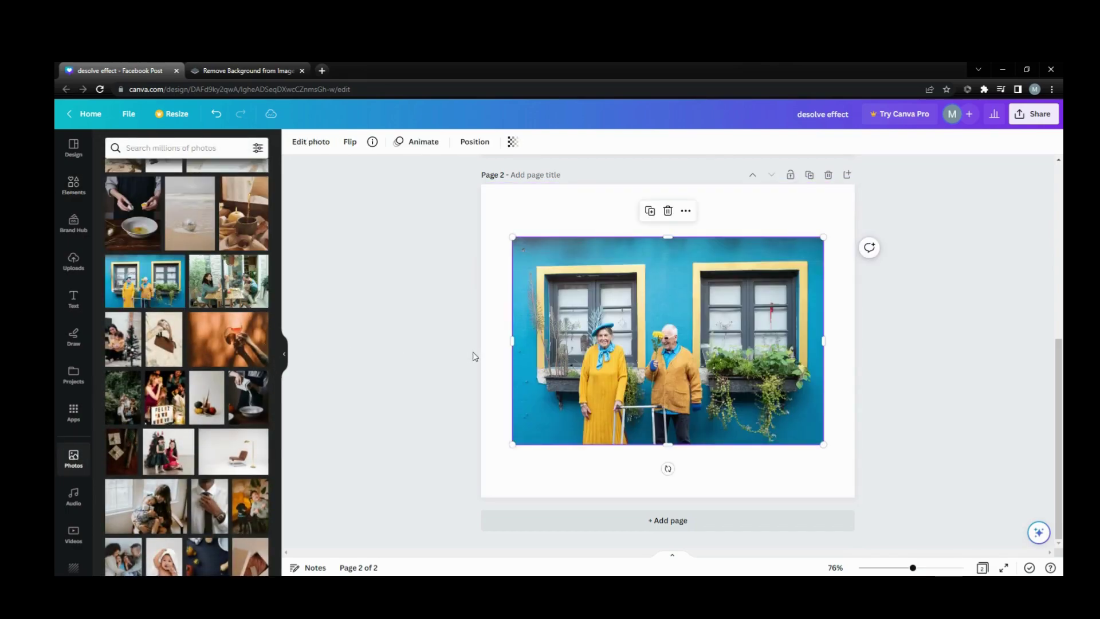
{"action": "left_click", "coordinate": [686, 211]}
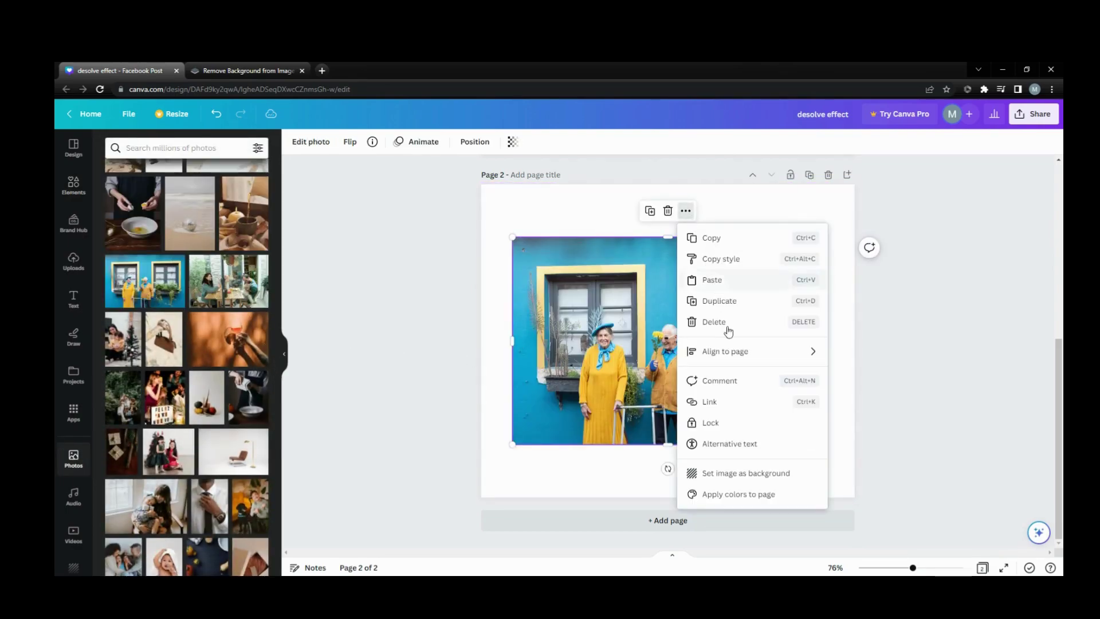
{"action": "left_click", "coordinate": [769, 474]}
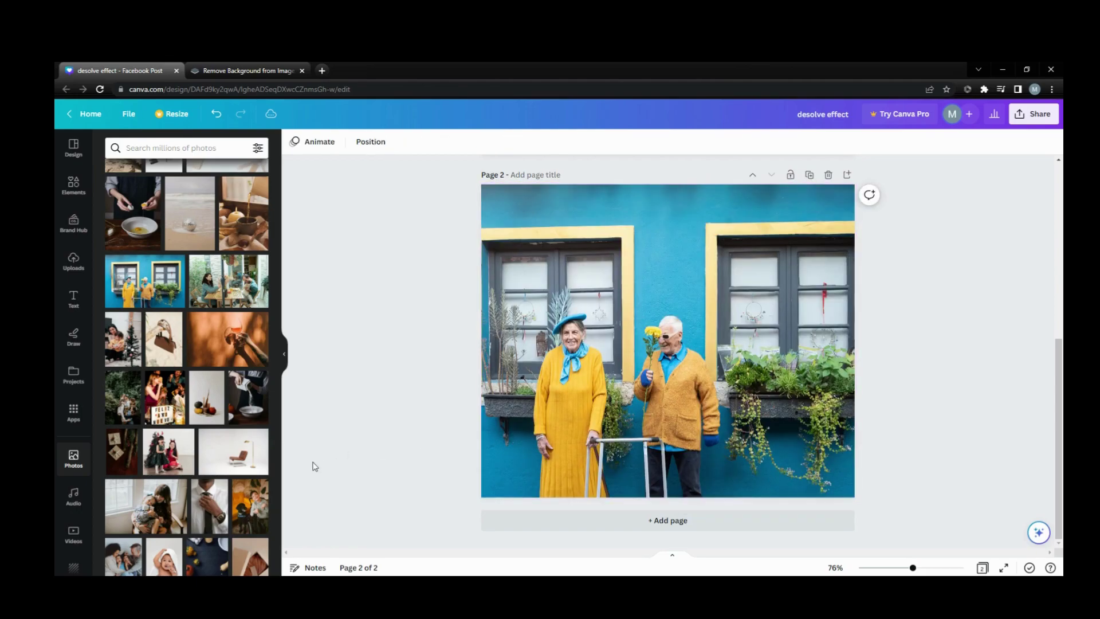
{"action": "left_click", "coordinate": [74, 262]}
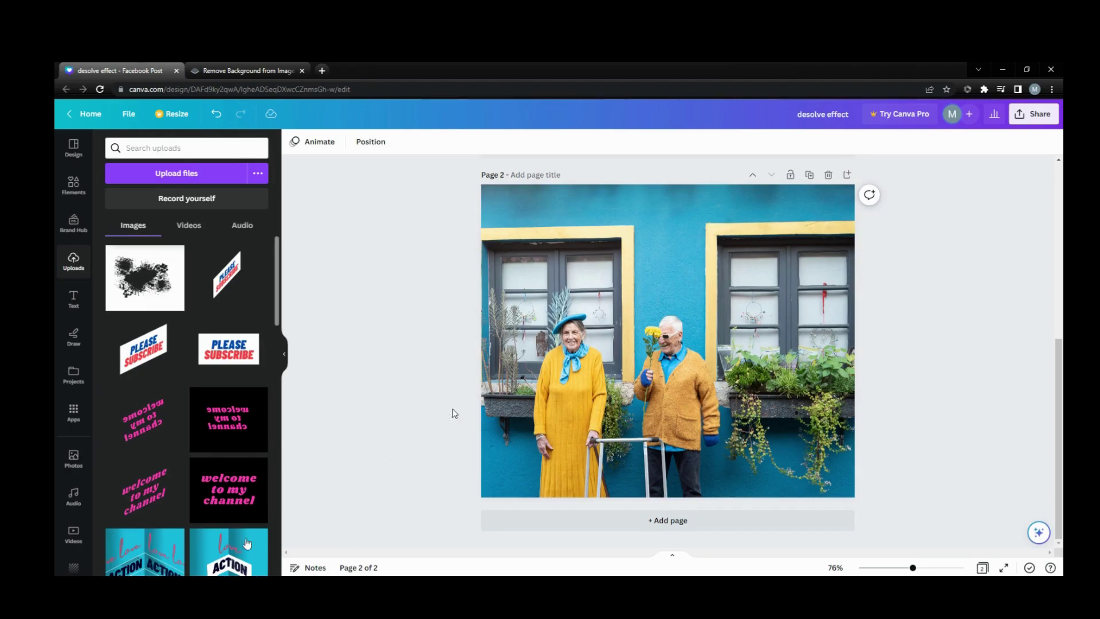
Upload the edited splatter PNG and stretch it to cover Page 2, leaving the man visible through the hole
{"action": "left_click_drag", "start_coordinate": [455, 412], "coordinate": [308, 422]}
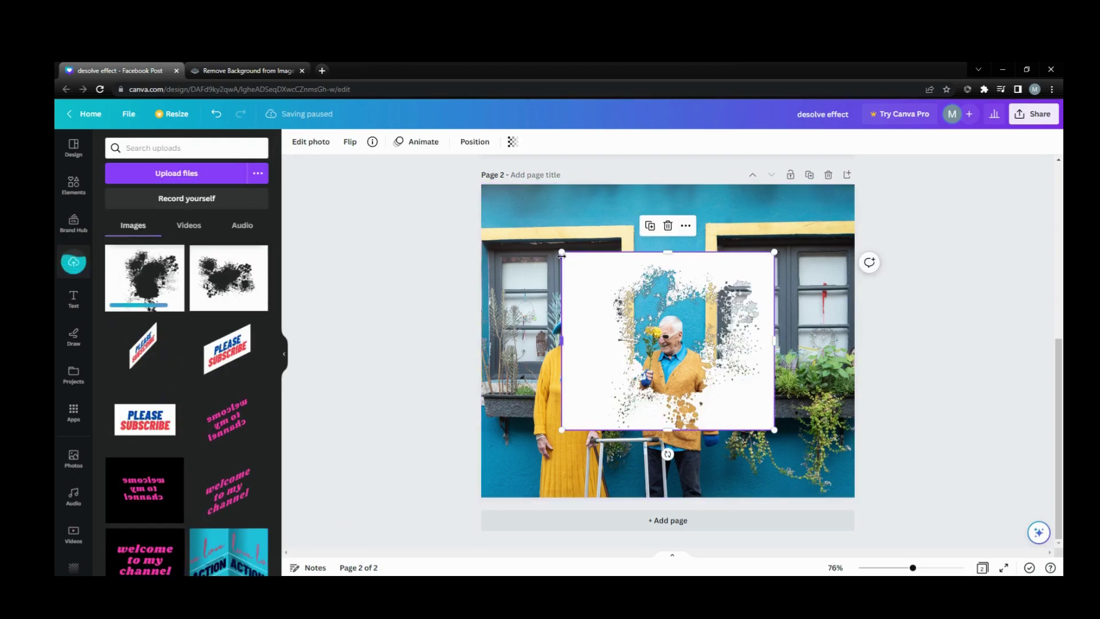
{"action": "left_click_drag", "start_coordinate": [562, 252], "coordinate": [465, 196]}
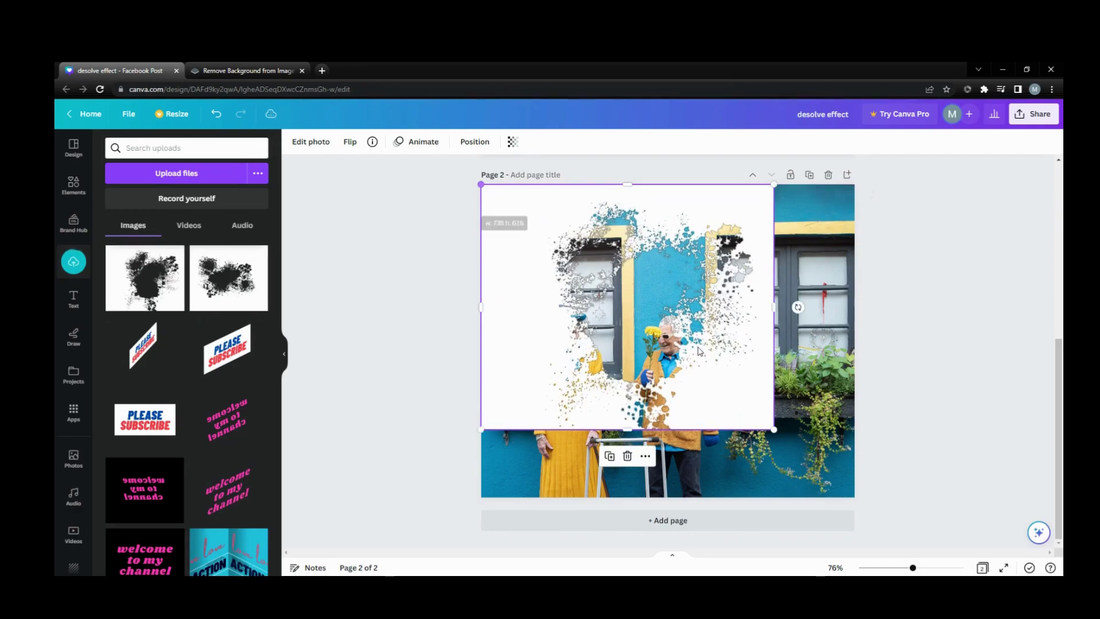
{"action": "left_click_drag", "start_coordinate": [776, 431], "coordinate": [870, 500]}
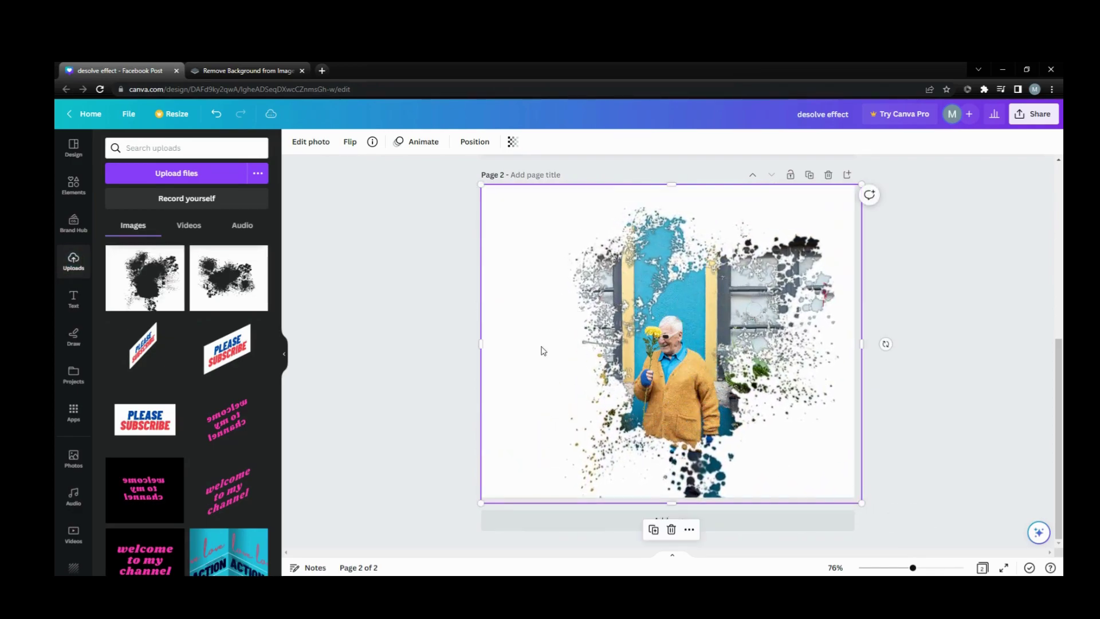